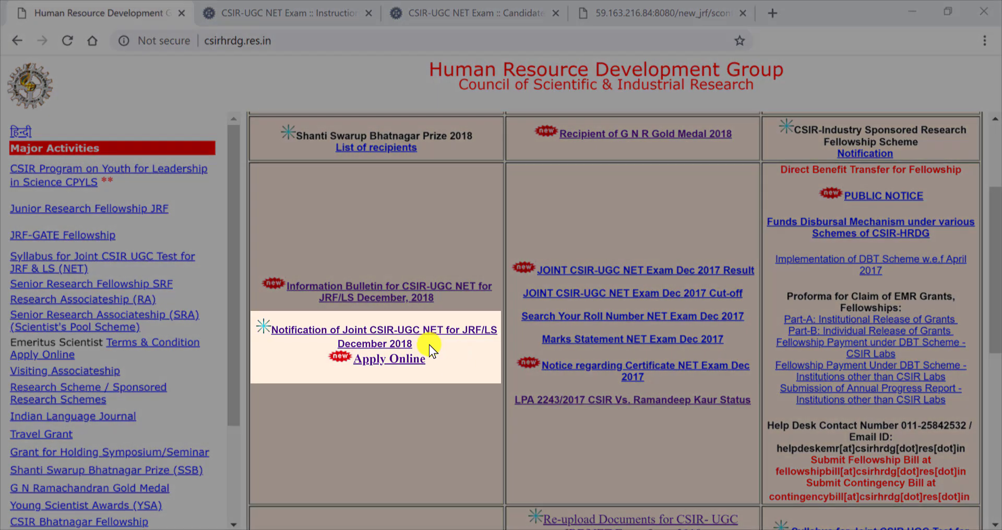
- Highlight the December 2018 Joint CSIR-UGC NET notification on the CSIR HRDG home page
left_click_drag(429, 345, 274, 328)
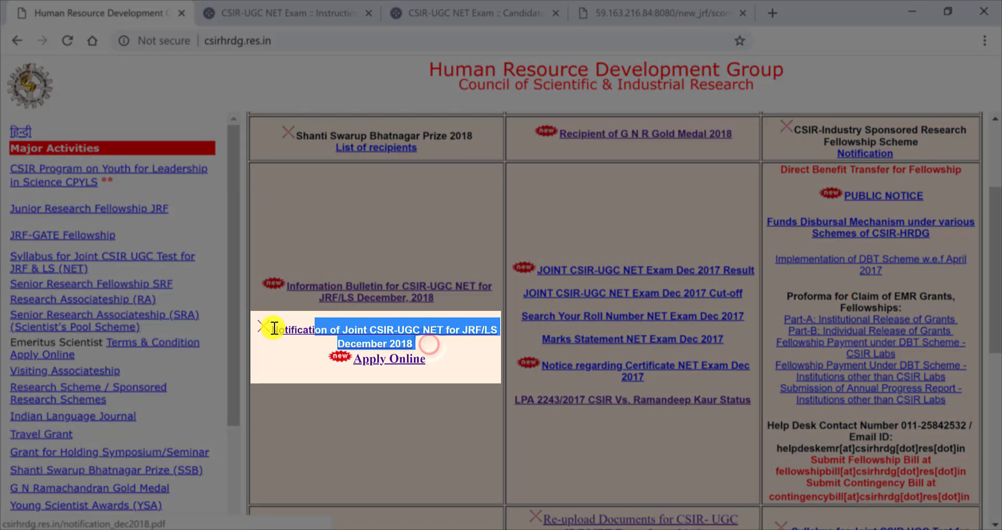
left_click(299, 396)
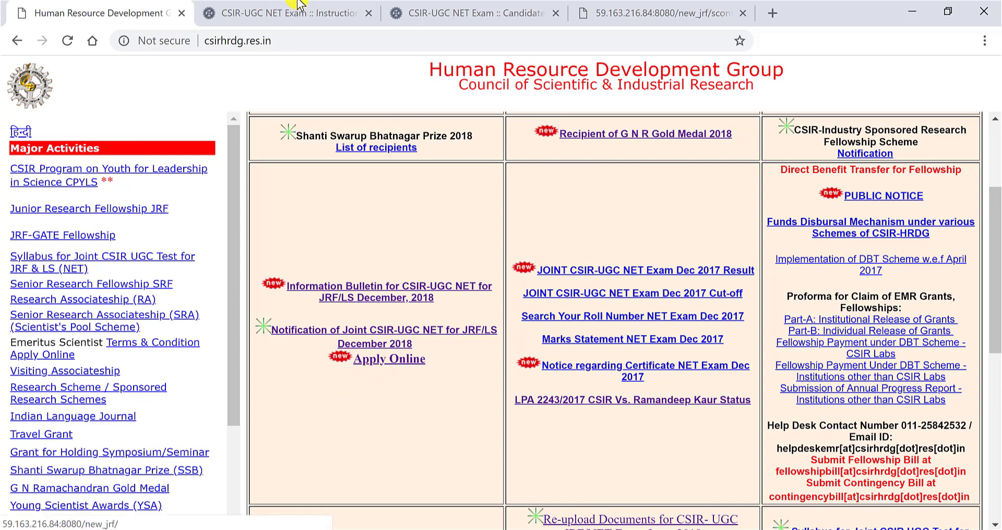
left_click(306, 15)
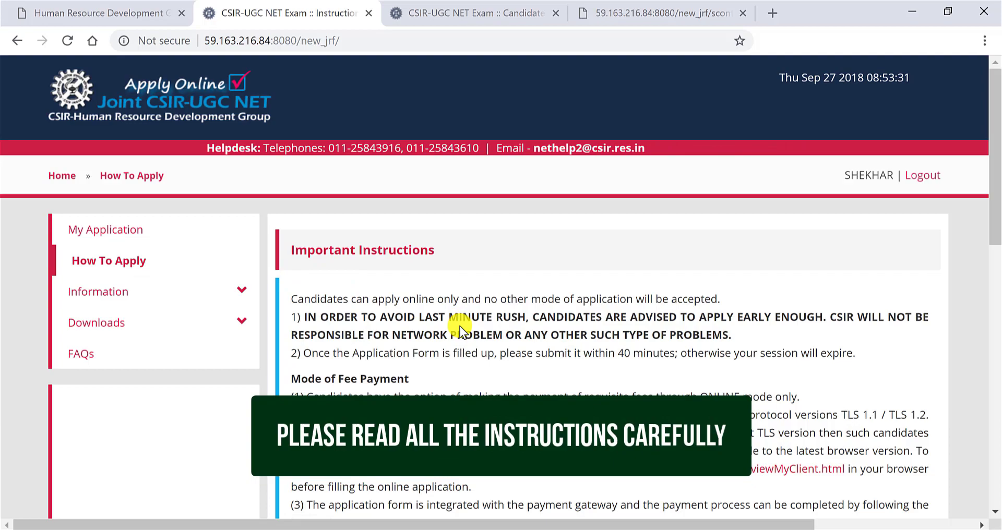
scroll(461, 326, "down", 5)
scroll(461, 327, "down", 8)
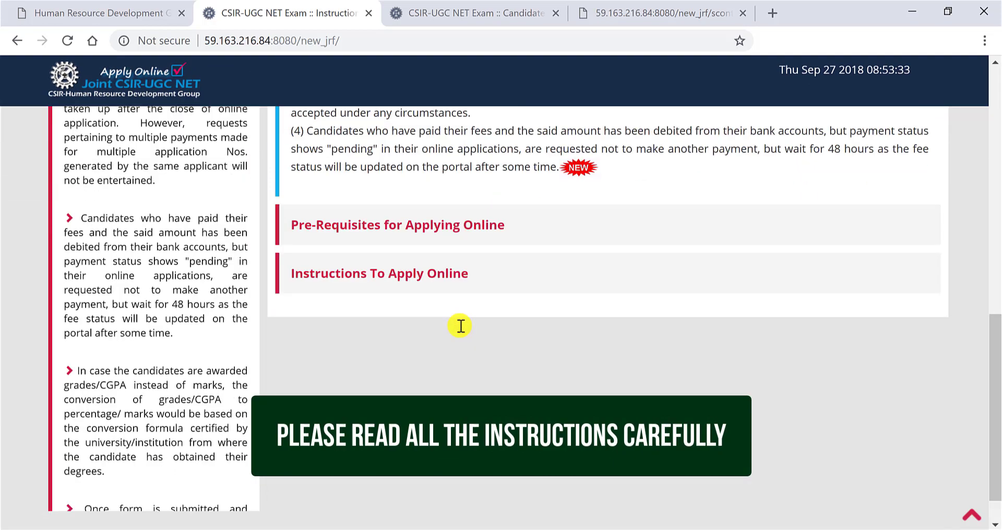
scroll(460, 327, "up", 8)
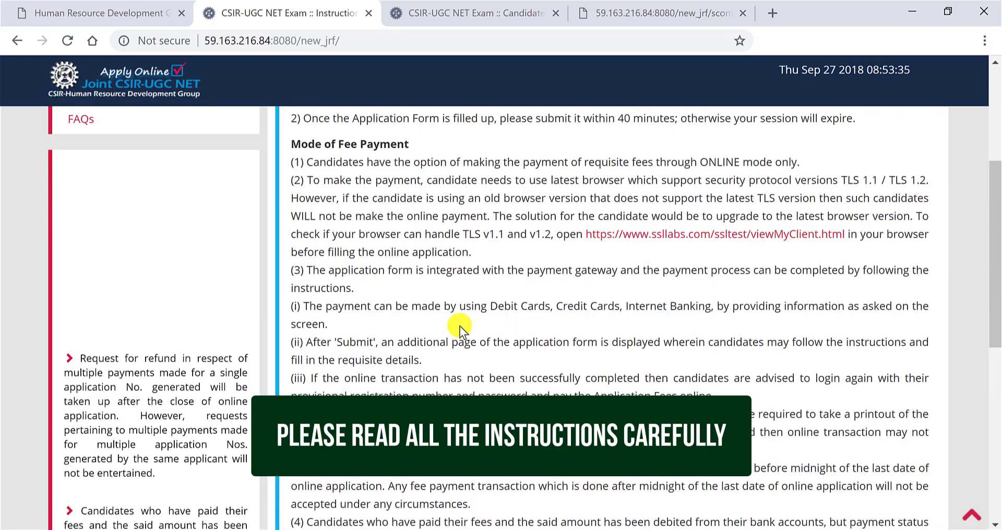
scroll(461, 326, "up", 5)
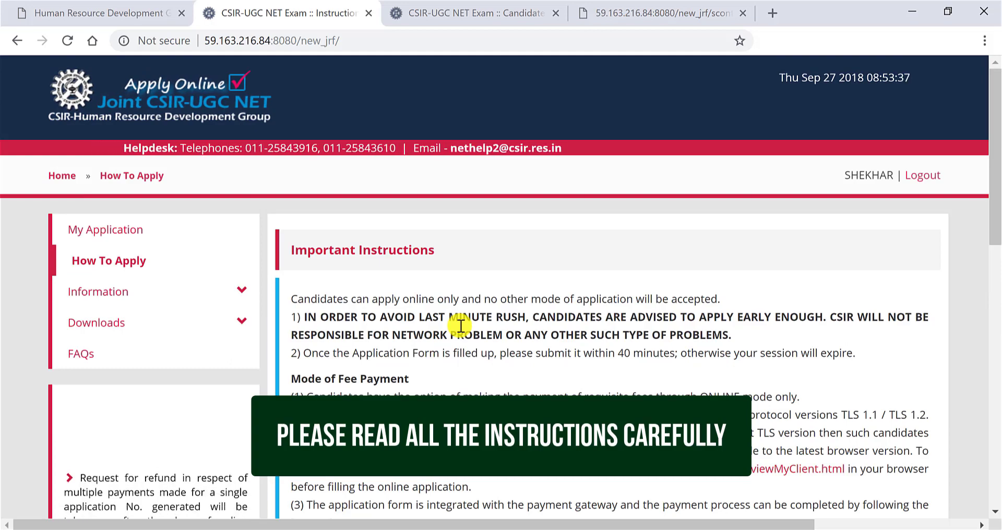
scroll(461, 327, "down", 2)
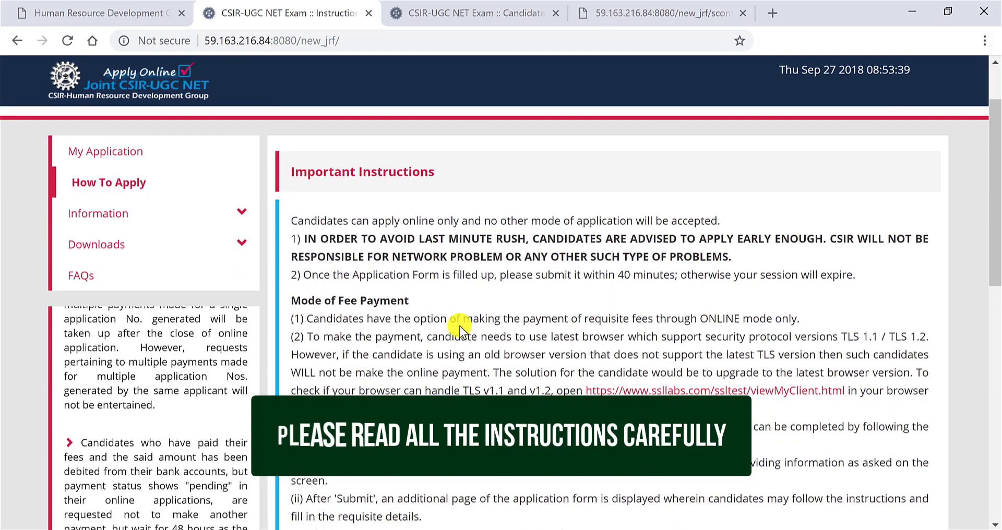
scroll(459, 327, "down", 9)
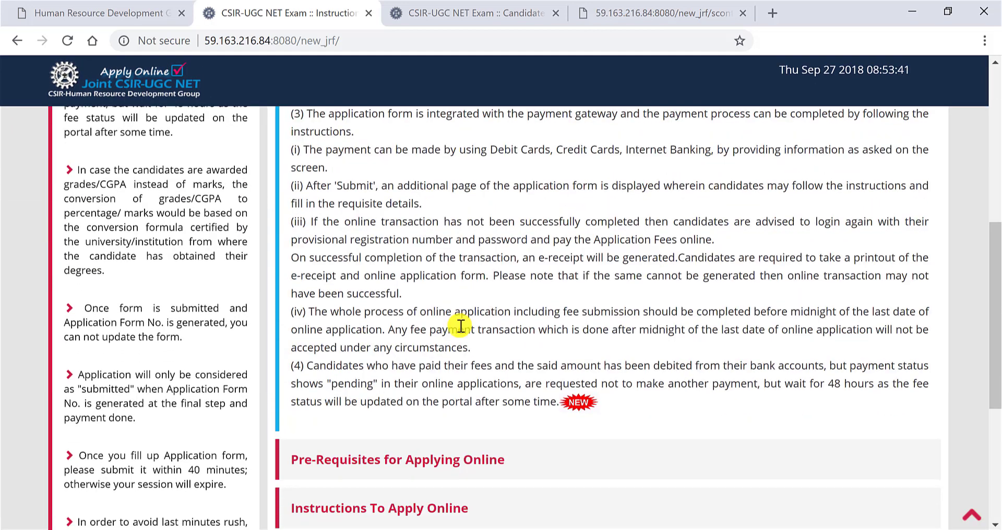
scroll(459, 327, "up", 10)
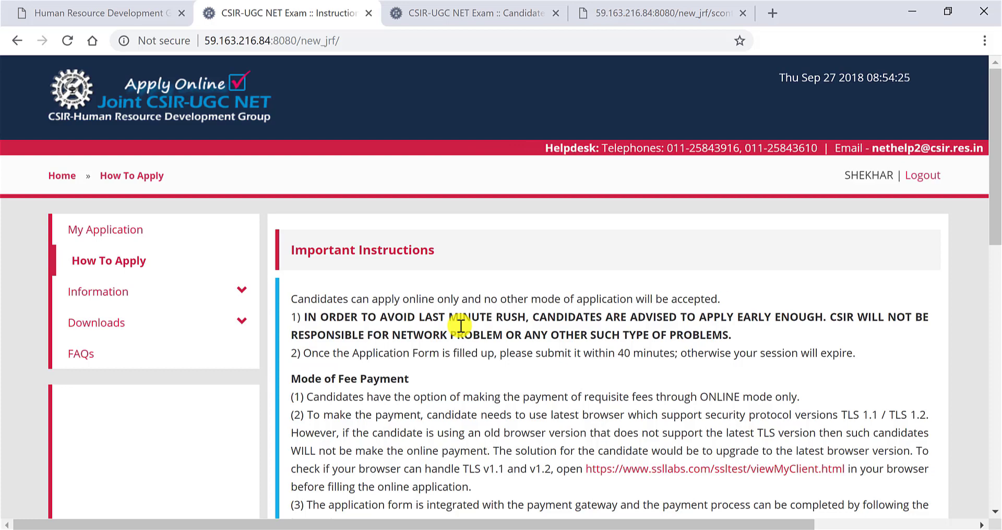
- Expand the Pre-Requisites for Applying Online section and review its list of documents to scan
scroll(459, 327, "down", 10)
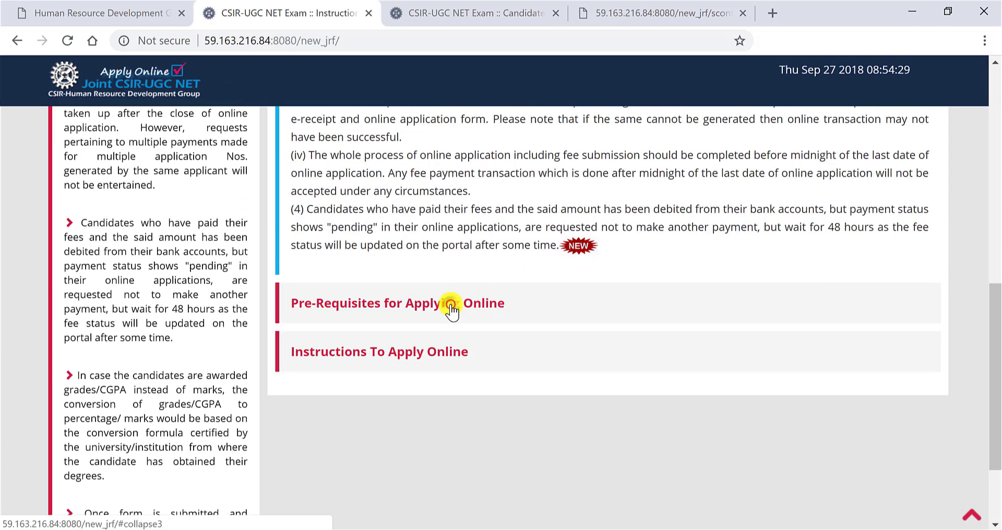
left_click(451, 305)
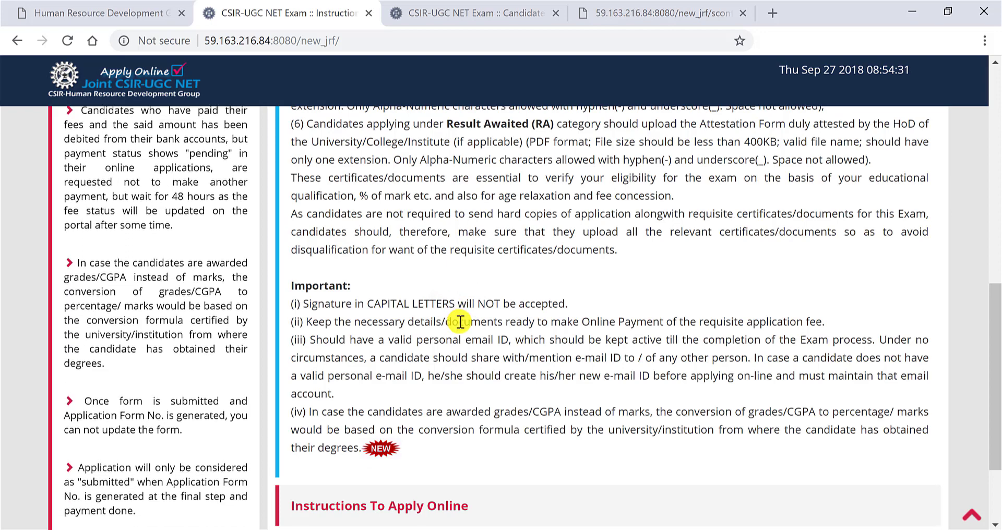
scroll(460, 320, "up", 6)
scroll(460, 322, "up", 5)
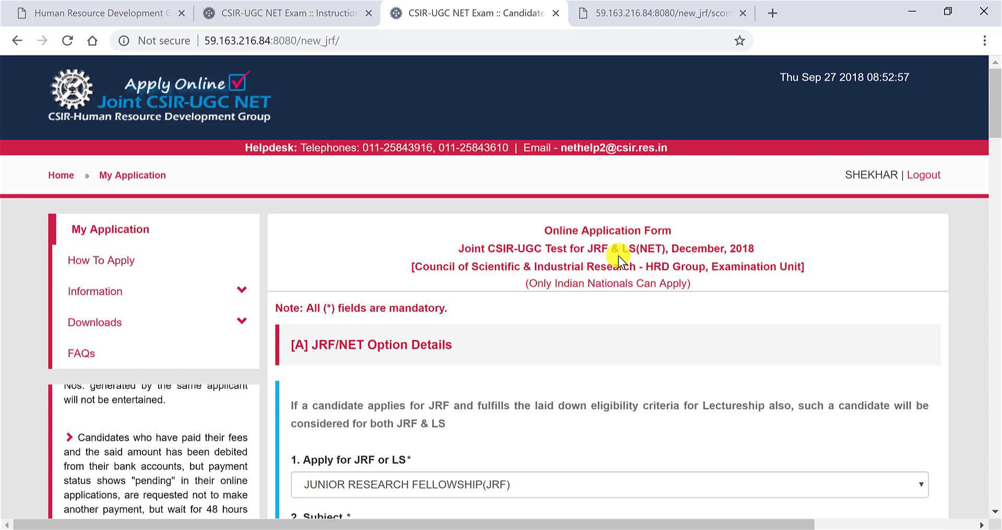
- Go back from the How To Apply instructions to the Online Application Form
left_click(333, 17)
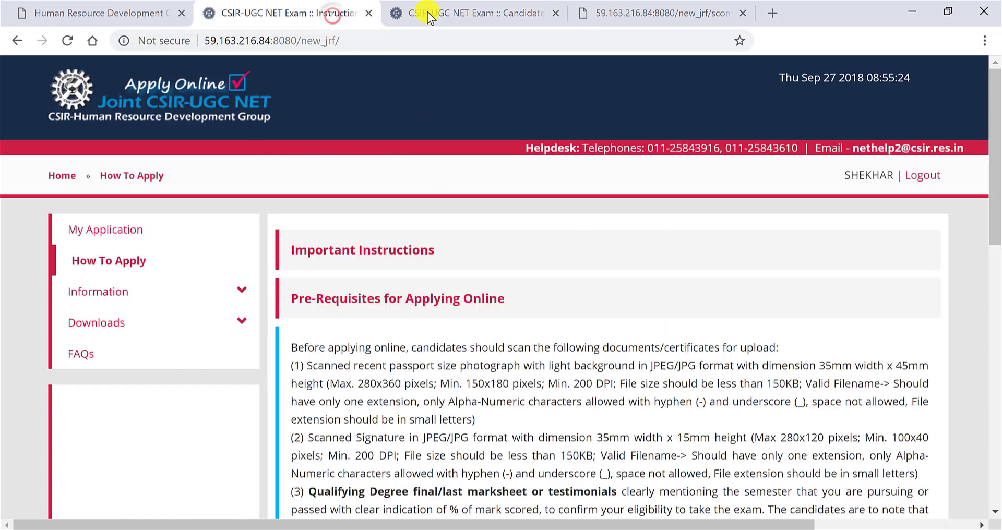
left_click(428, 13)
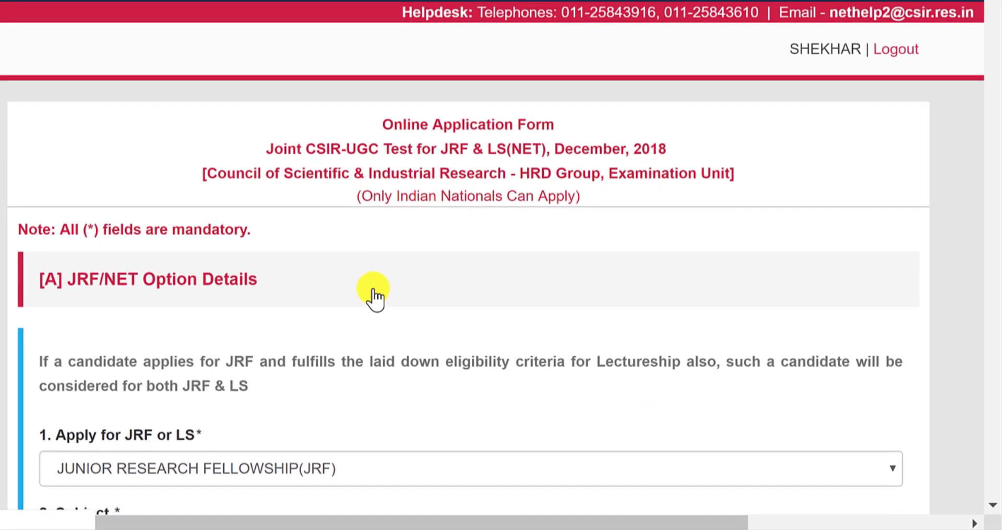
scroll(367, 303, "down", 2)
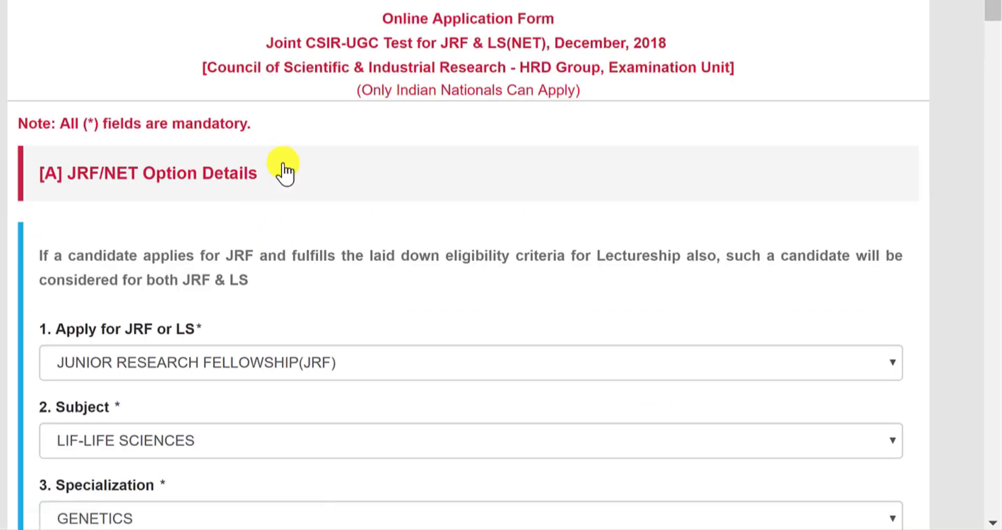
scroll(335, 294, "down", 4)
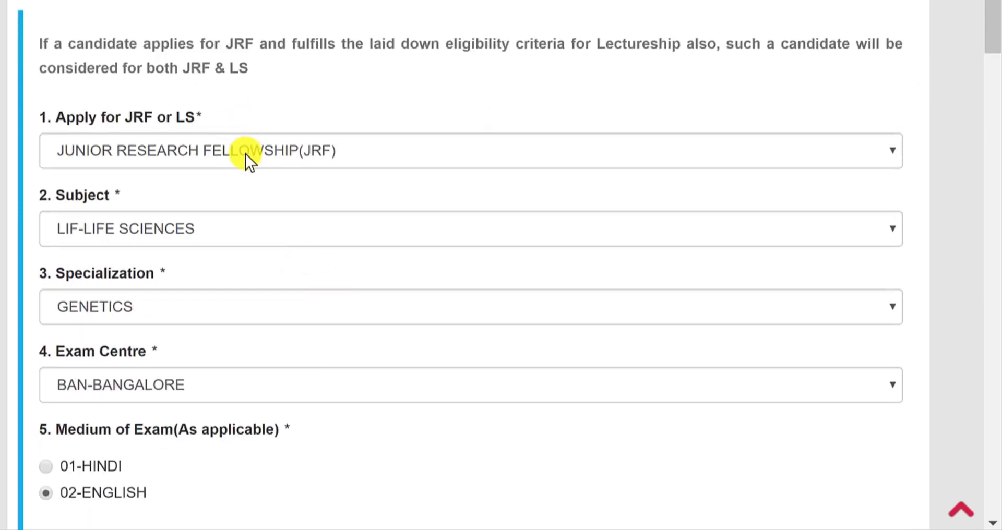
- Confirm JUNIOR RESEARCH FELLOWSHIP (JRF) is chosen and LIF-LIFE SCIENCES is the subject
left_click(245, 154)
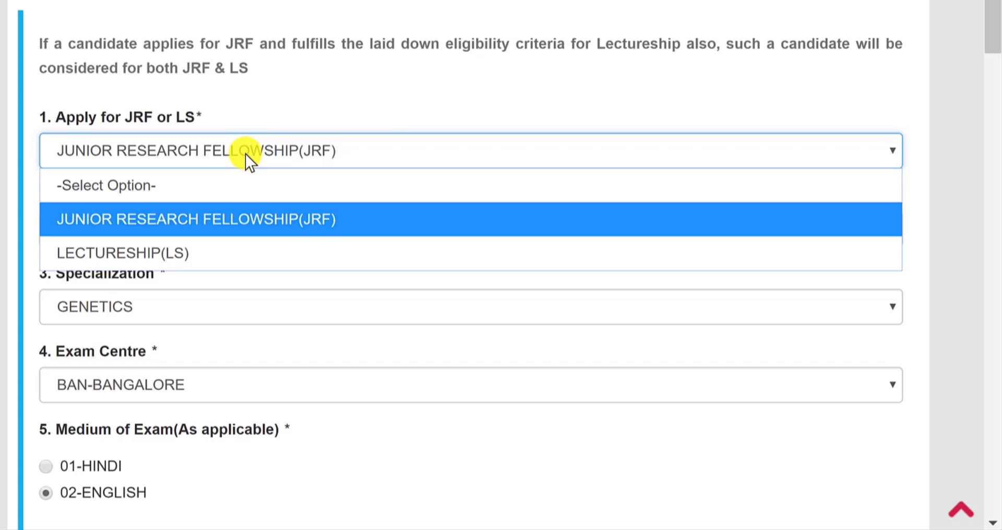
left_click(245, 154)
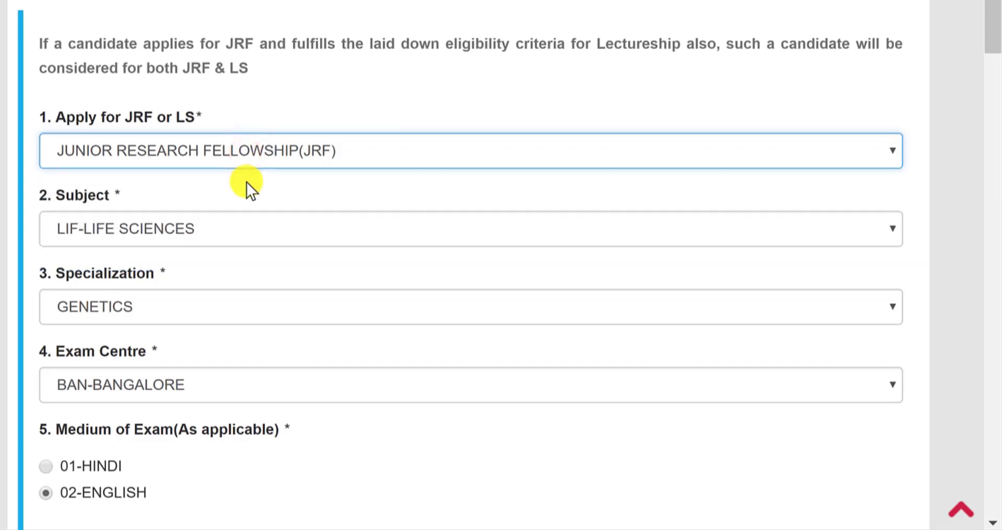
left_click(250, 224)
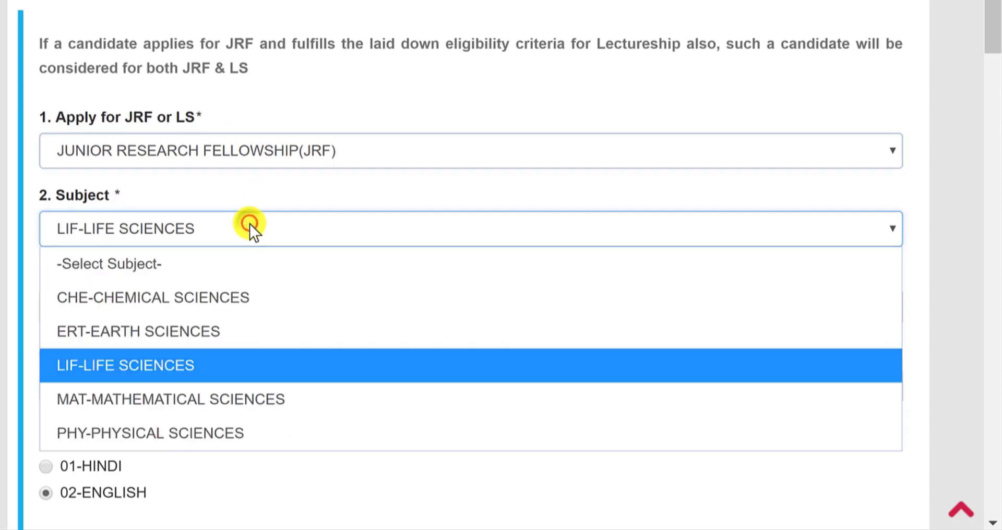
left_click(250, 224)
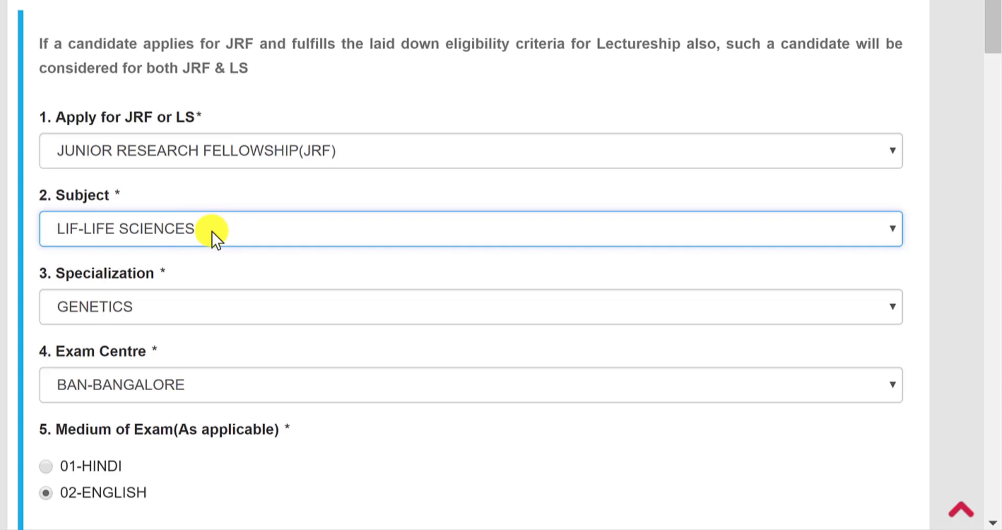
left_click(172, 228)
left_click(172, 229)
left_click(361, 88)
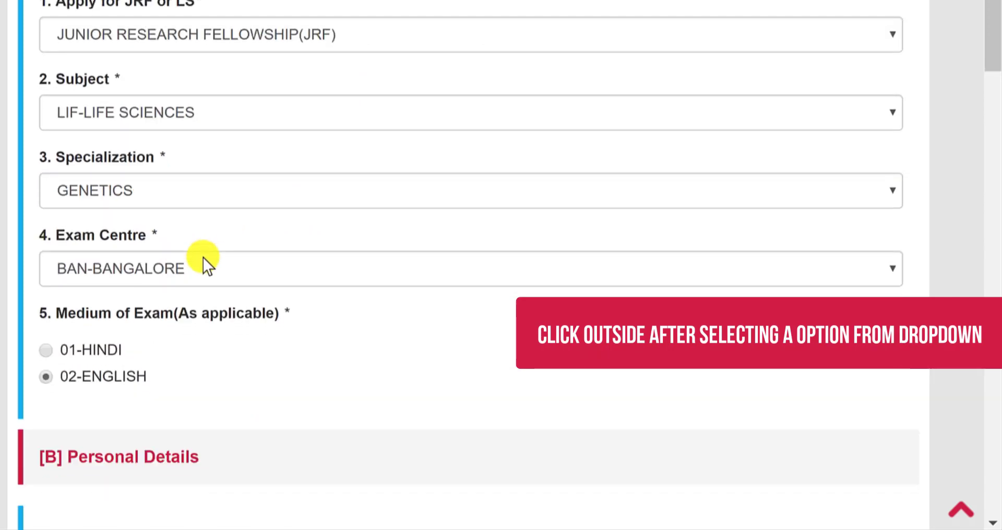
scroll(204, 258, "down", 2)
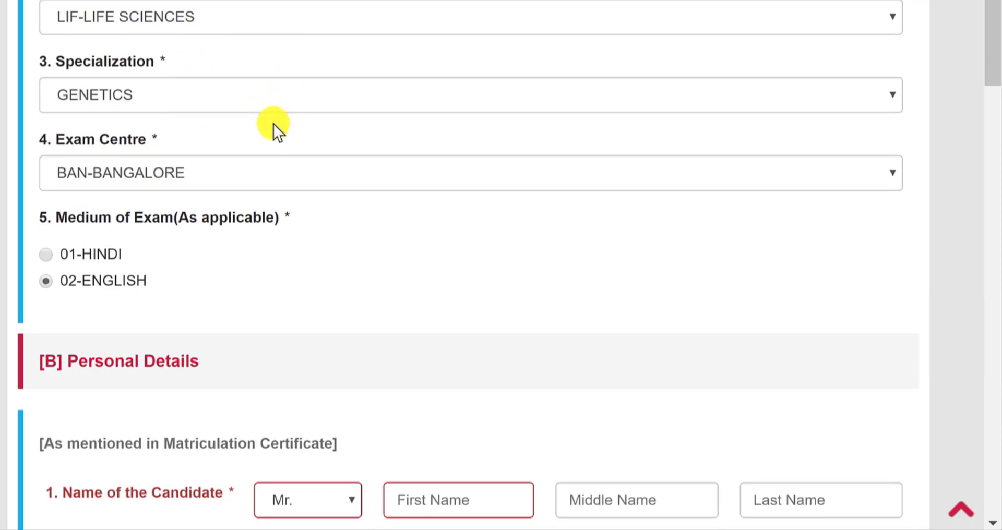
left_click(208, 24)
left_click(209, 24)
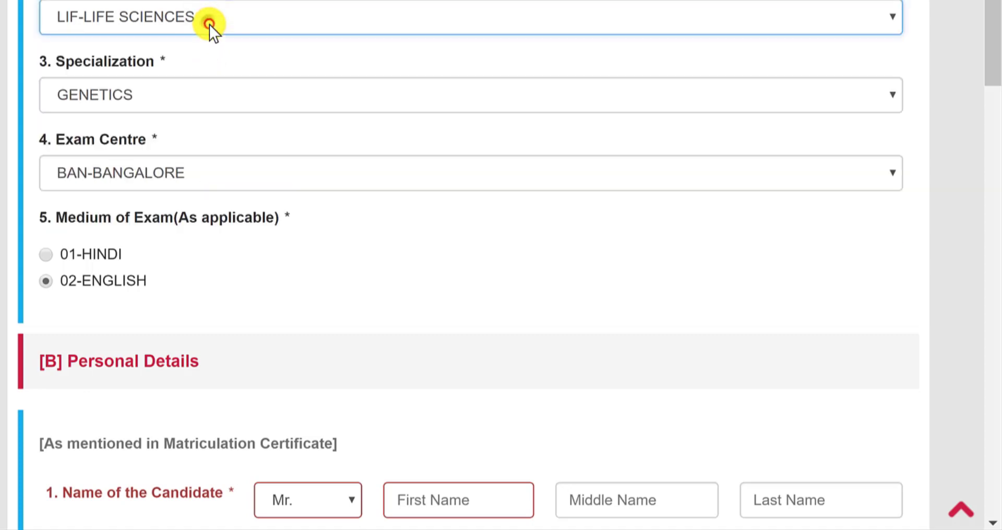
left_click(215, 52)
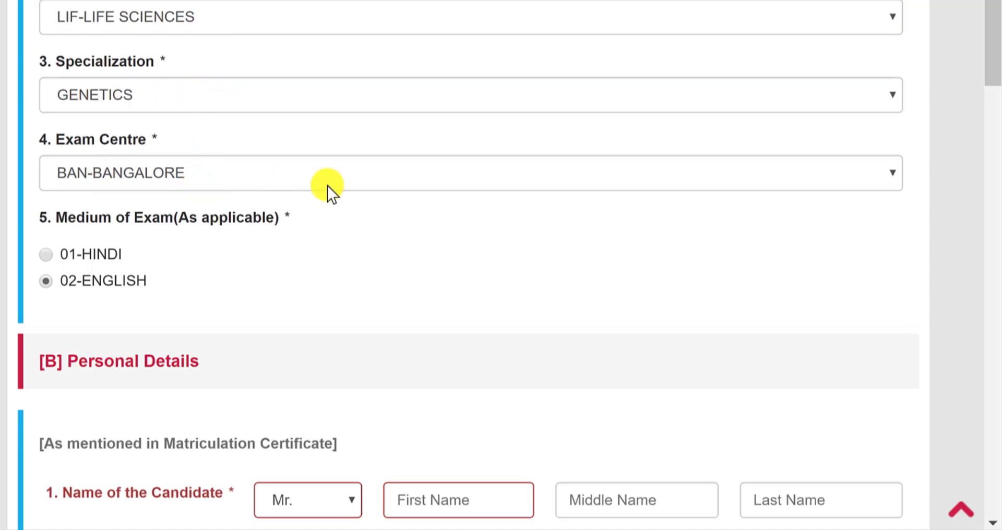
- Enter the candidate's first and last name and both parents' names
scroll(327, 186, "down", 2)
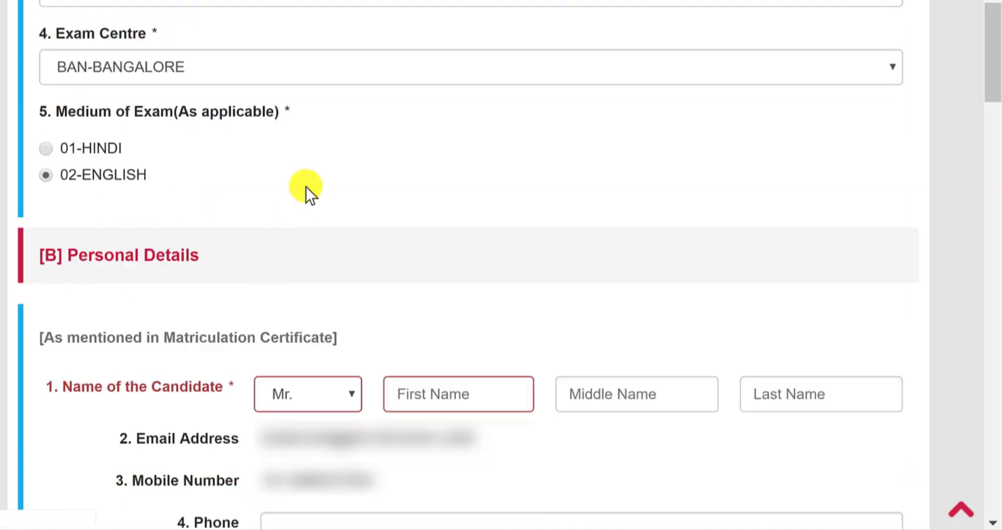
scroll(306, 186, "down", 2)
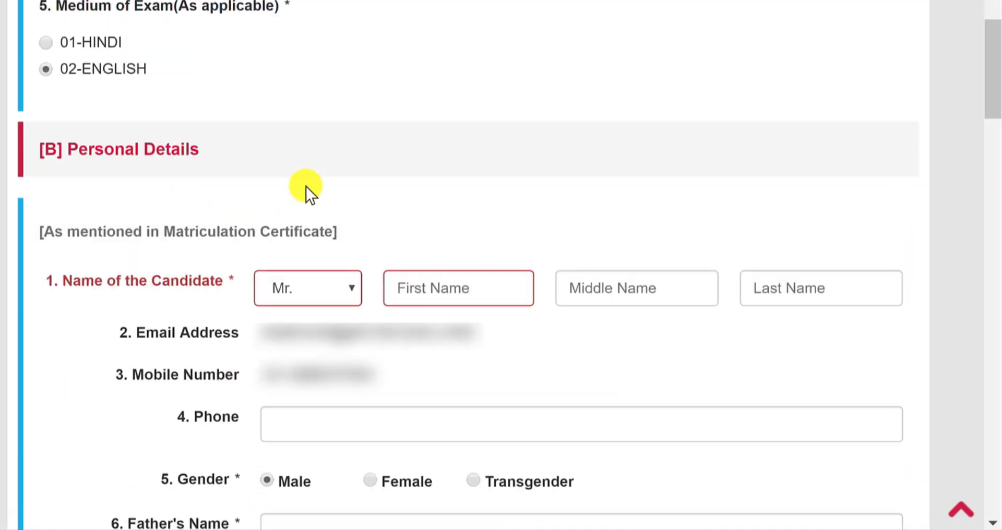
left_click(447, 293)
type("Shekhar")
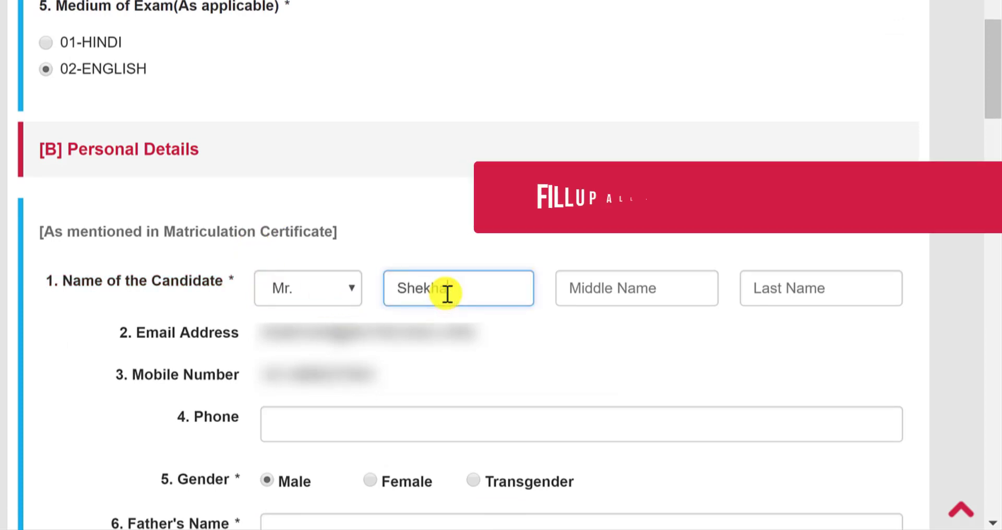
key("Tab")
key("Tab")
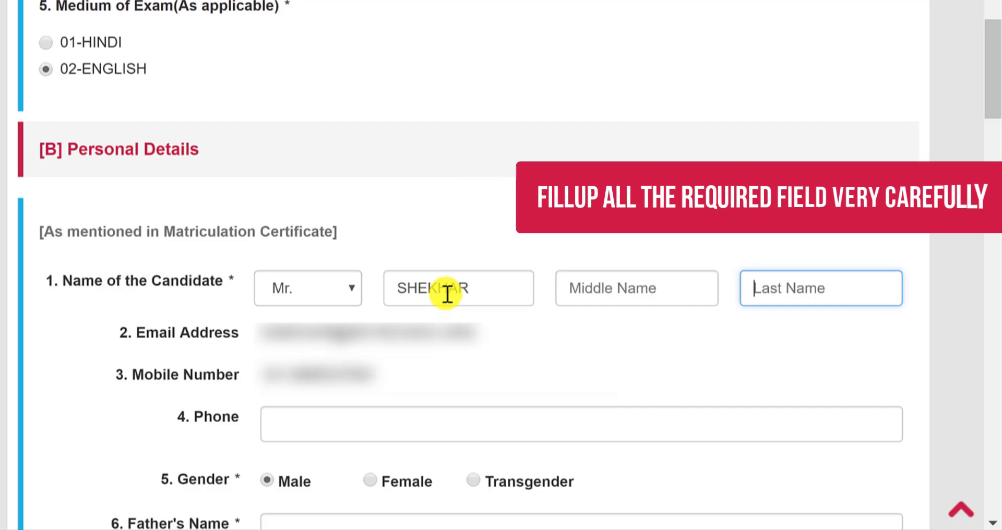
type("Suman")
scroll(447, 293, "down", 4)
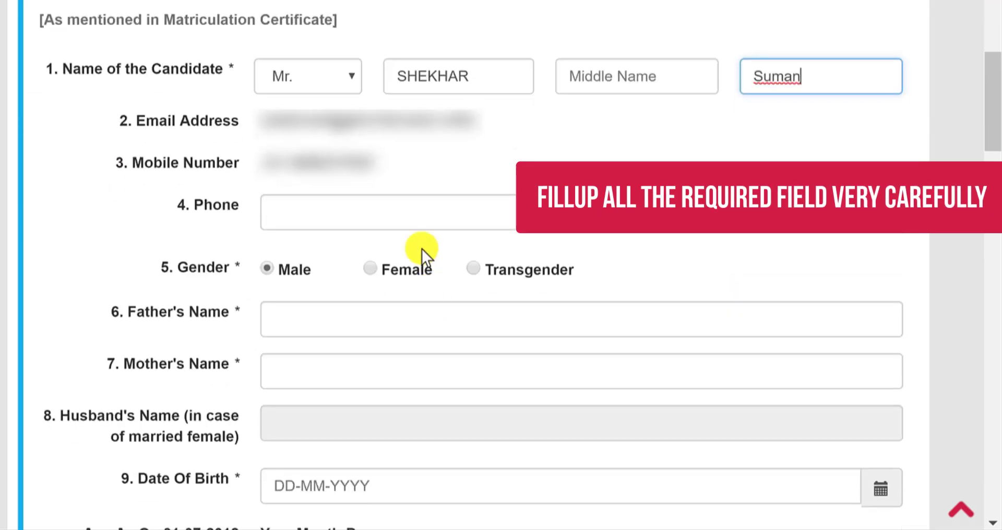
left_click(418, 223)
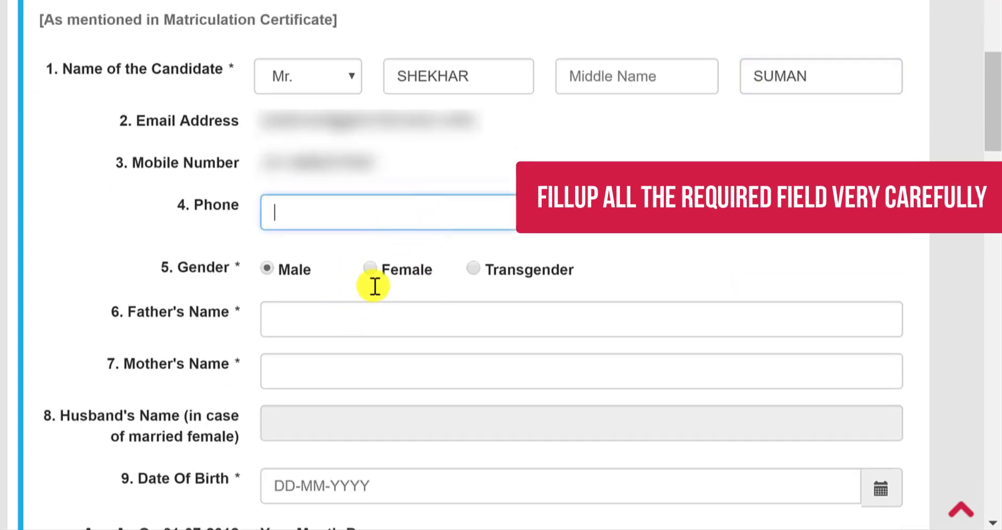
left_click(299, 317)
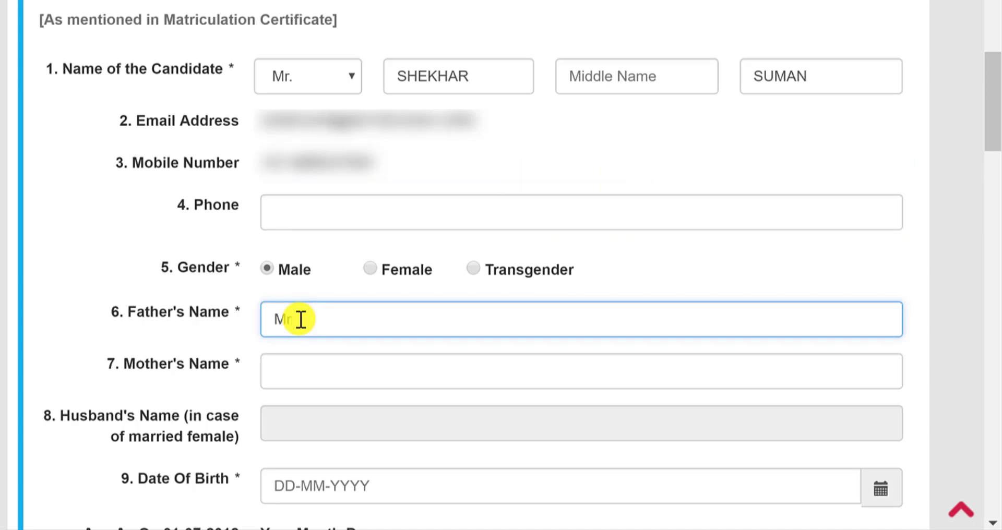
left_click(309, 371)
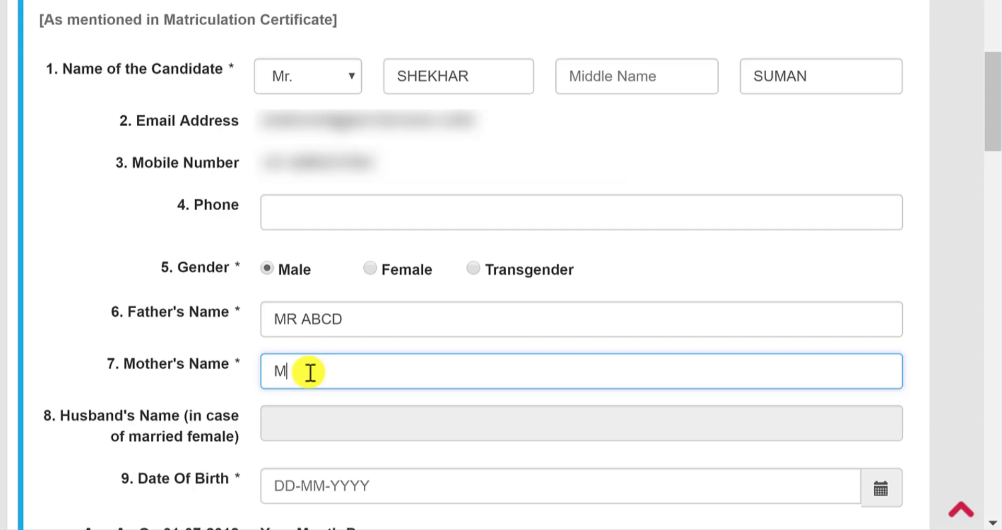
type("Mrs ABCD")
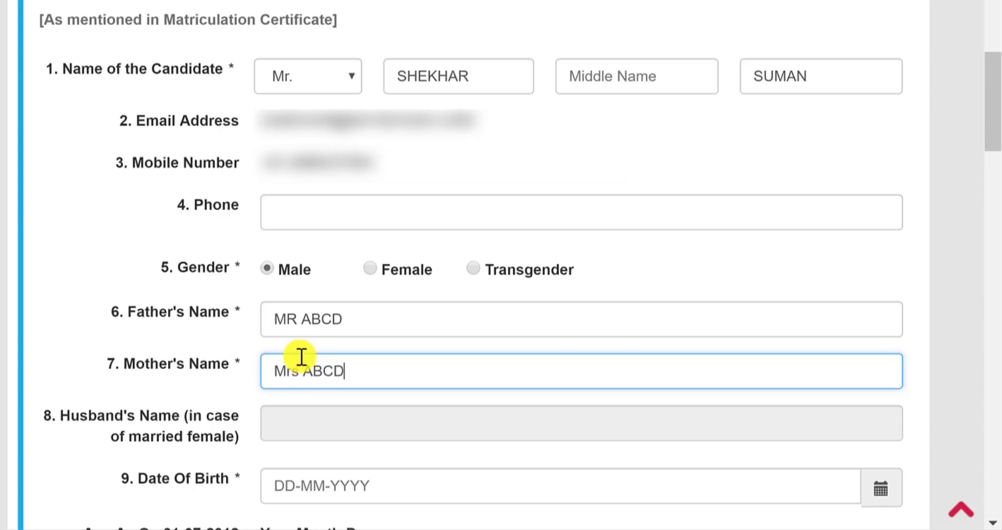
scroll(303, 357, "down", 4)
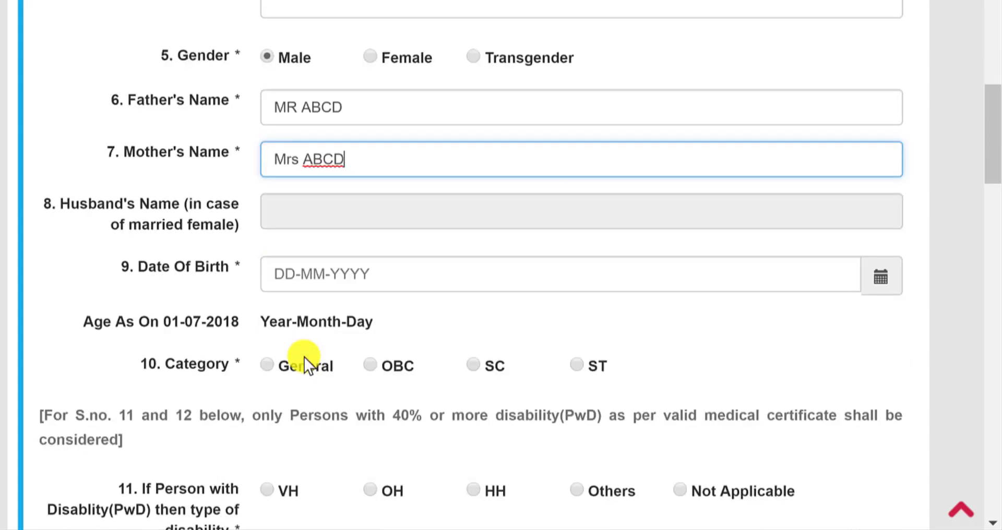
- Set the date of birth with the calendar picker, first to 7 March 1984
left_click(318, 290)
left_click(883, 292)
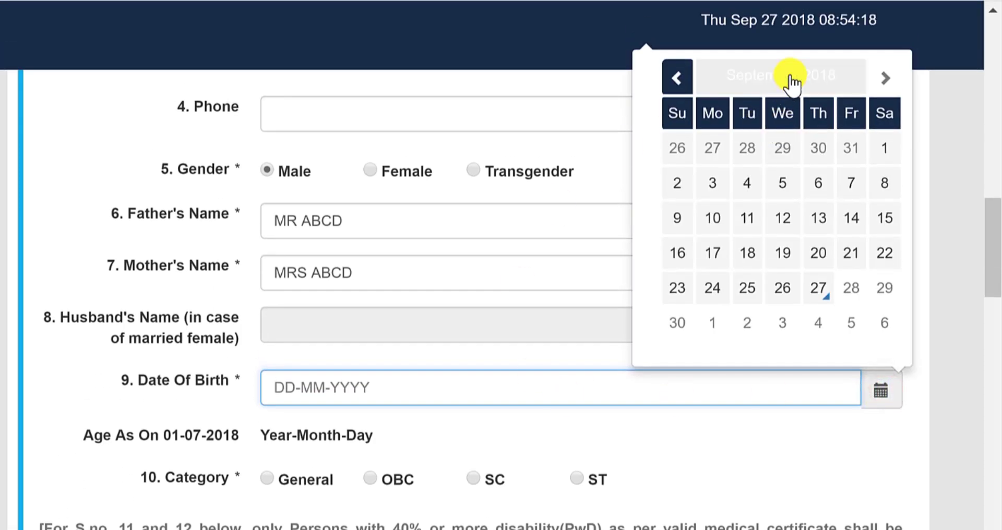
left_click(791, 81)
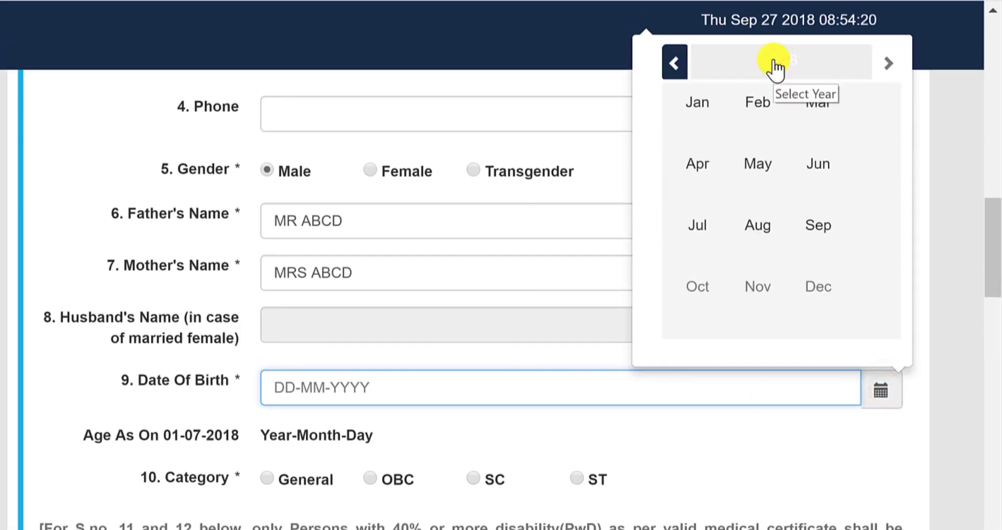
left_click(775, 62)
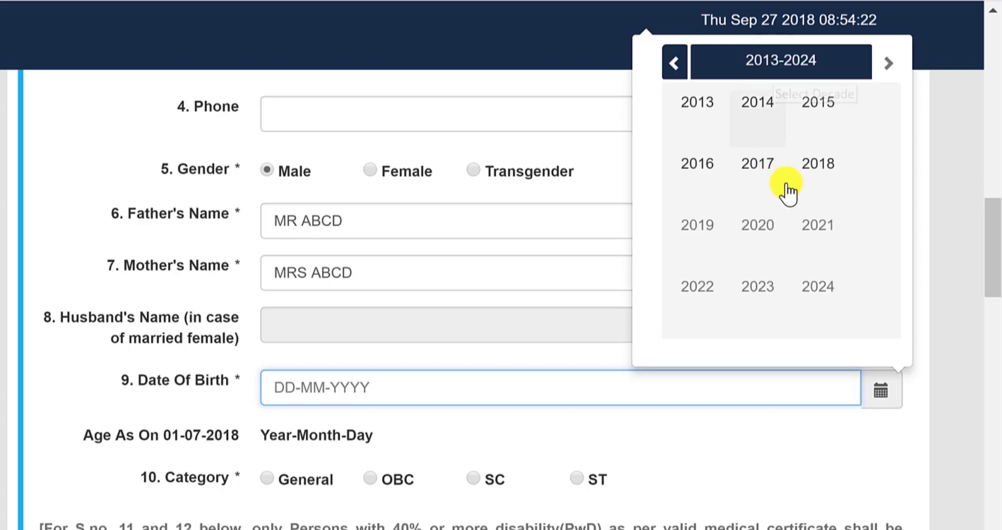
left_click(675, 64)
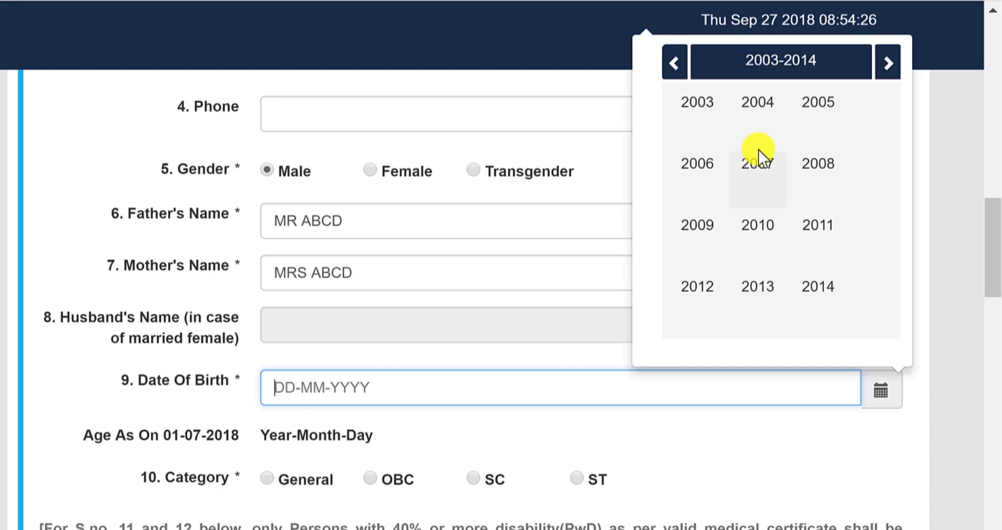
left_click(677, 64)
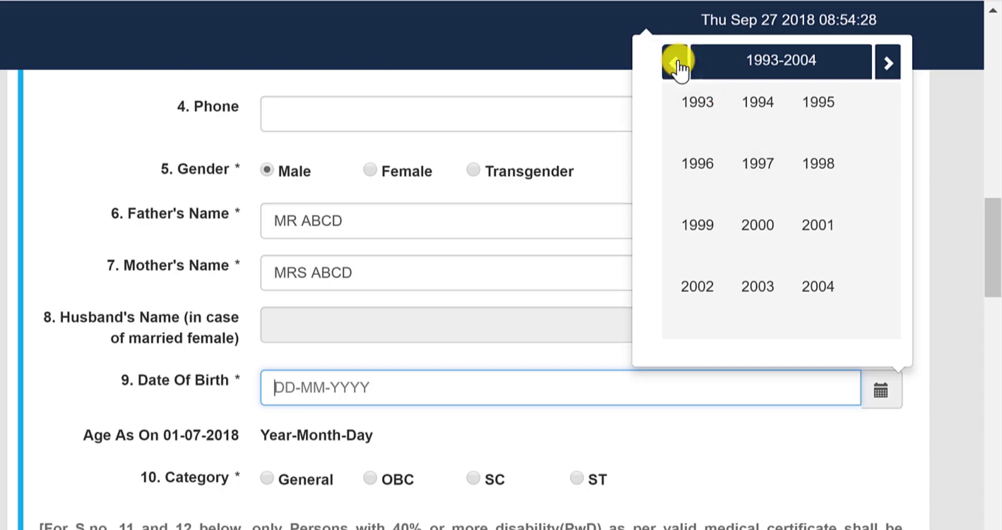
left_click(677, 64)
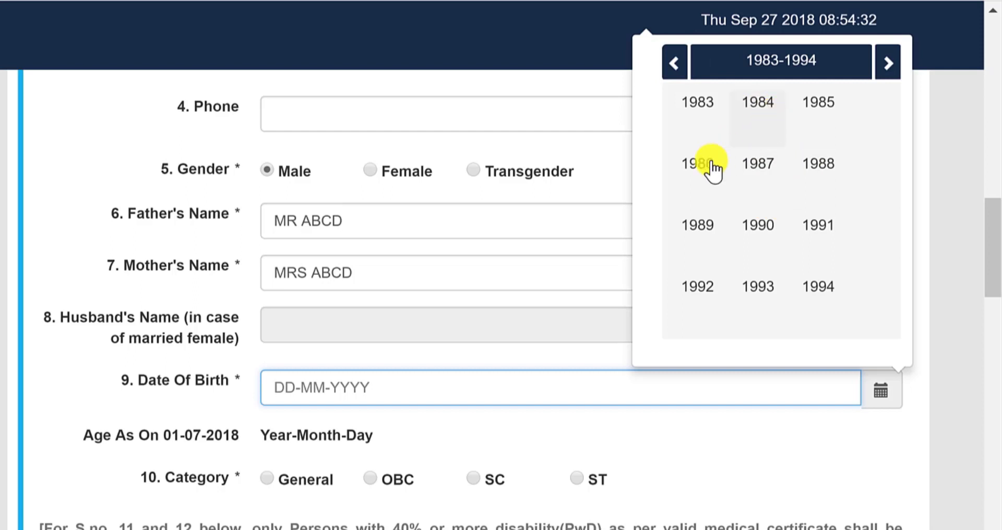
left_click(763, 105)
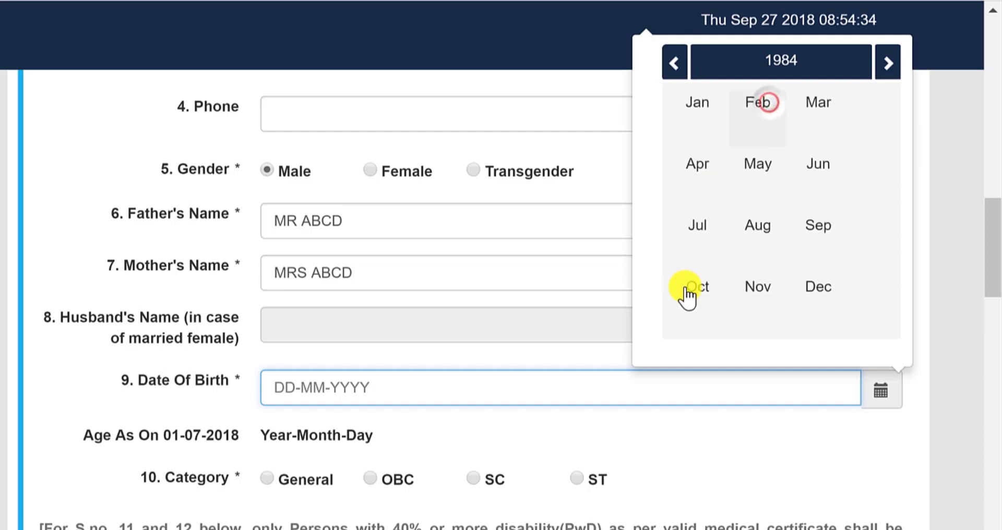
left_click(815, 107)
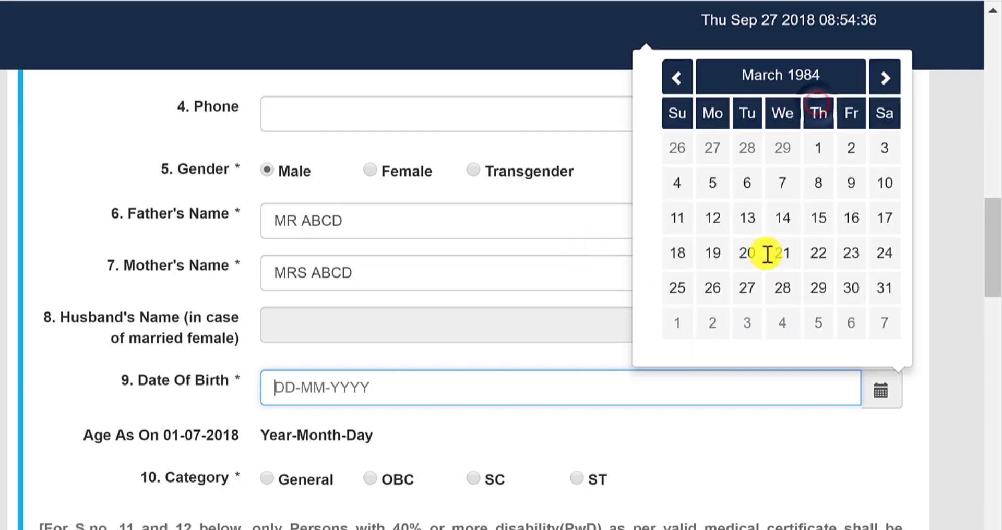
left_click(780, 183)
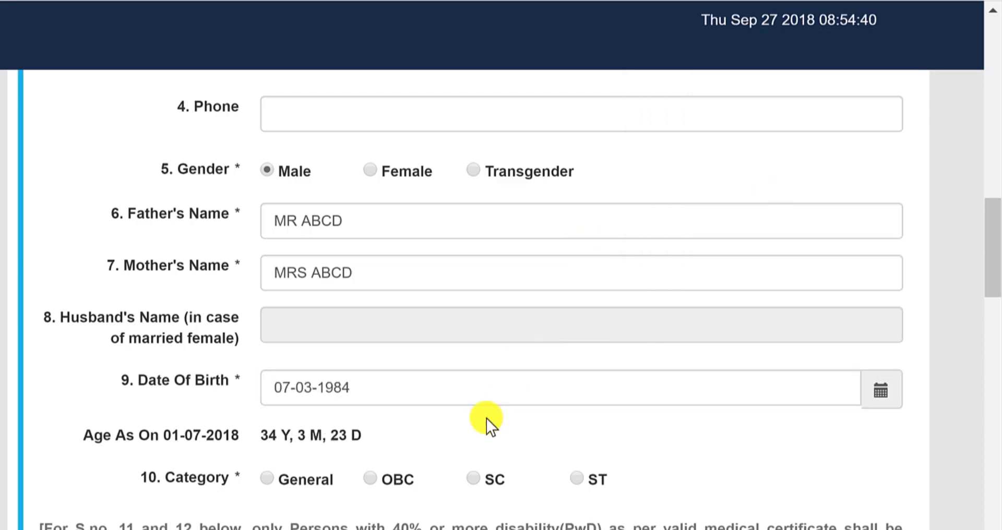
scroll(487, 418, "down", 2)
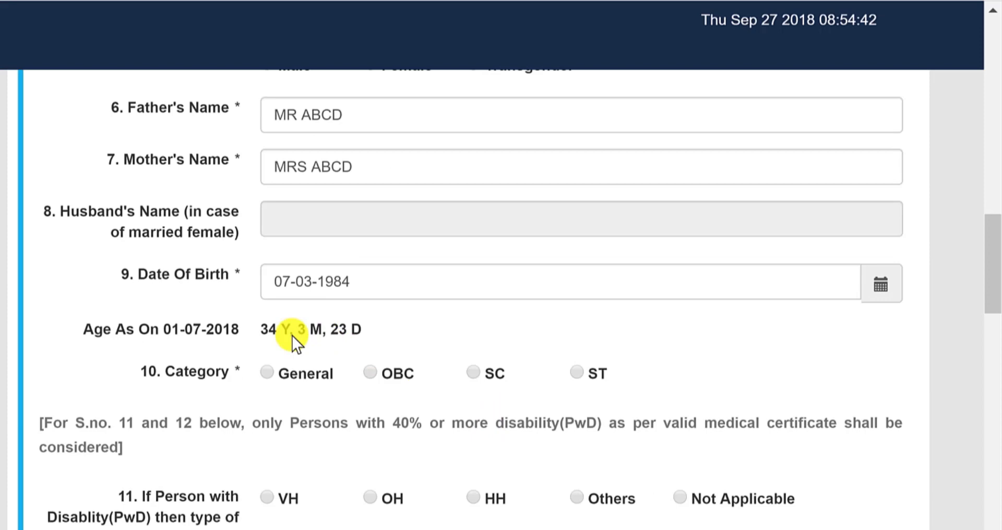
left_click(460, 279)
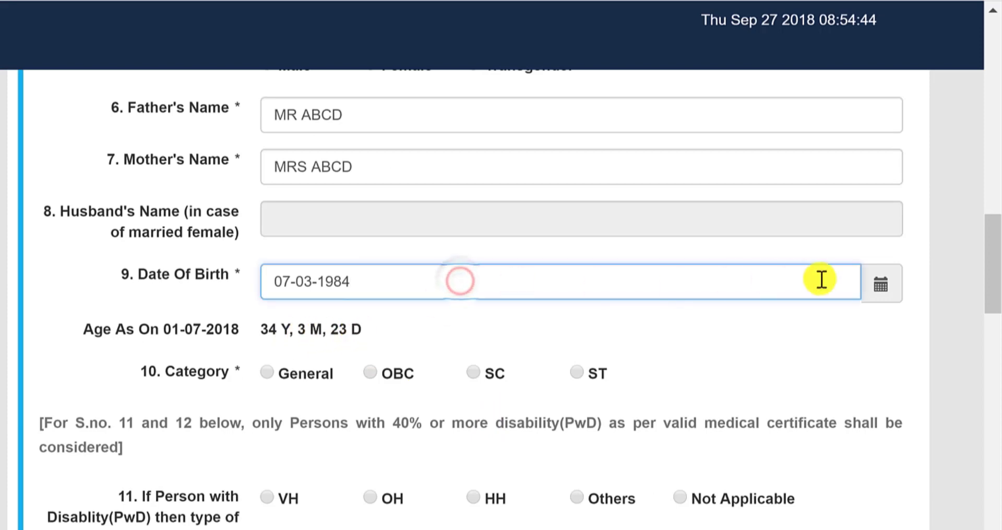
left_click(879, 283)
scroll(729, 197, "up", 4)
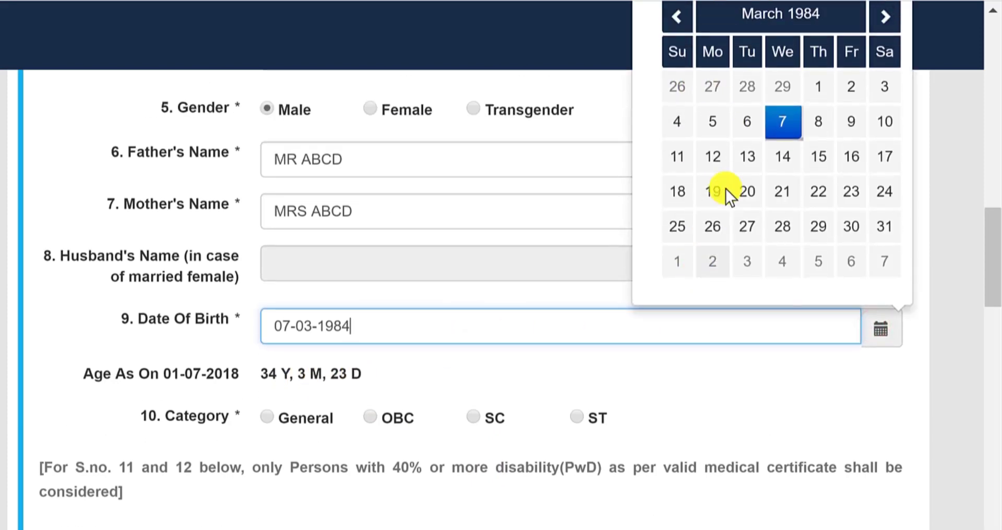
left_click(742, 178)
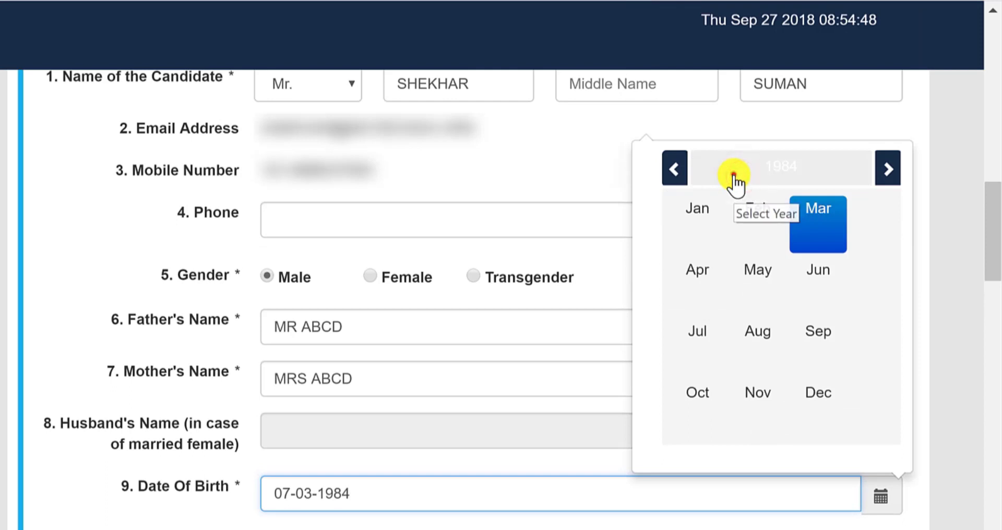
left_click(736, 177)
left_click(818, 400)
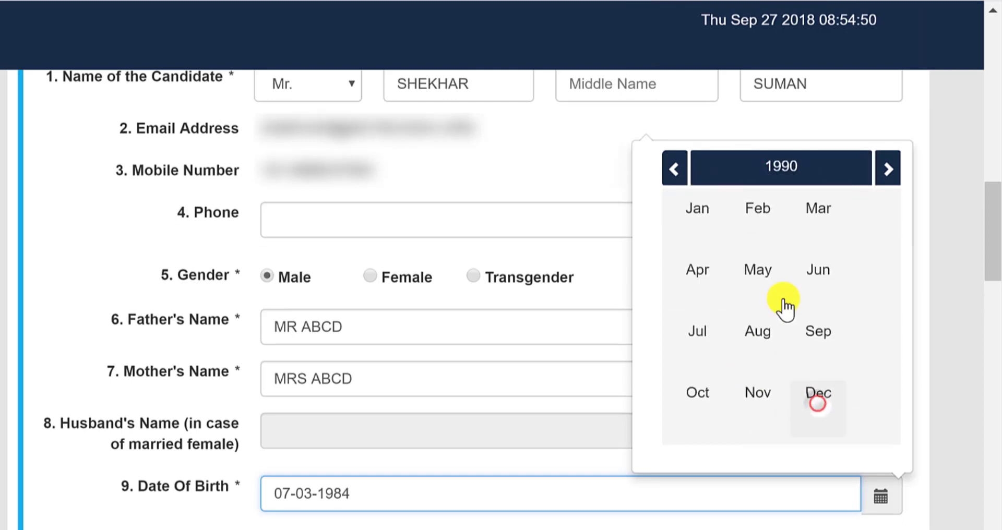
left_click(817, 329)
left_click(750, 289)
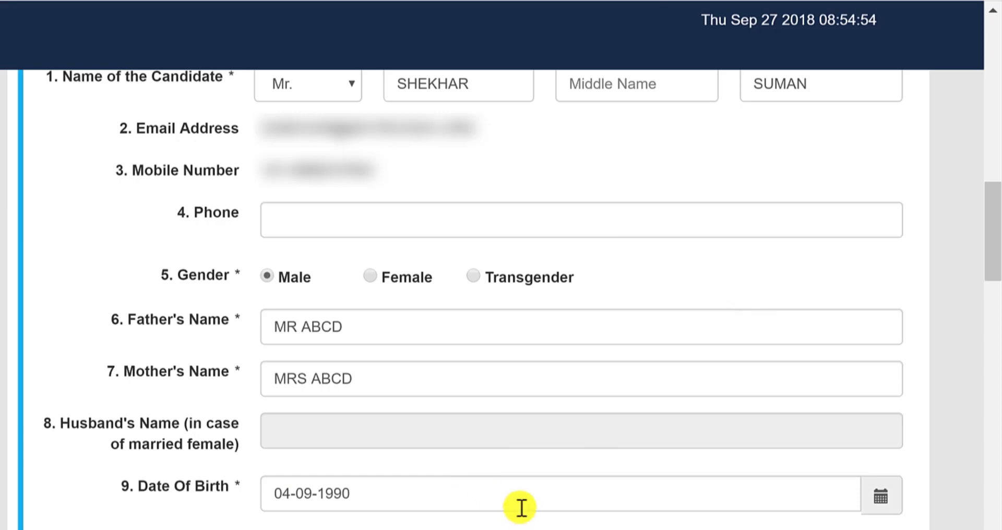
scroll(520, 508, "down", 4)
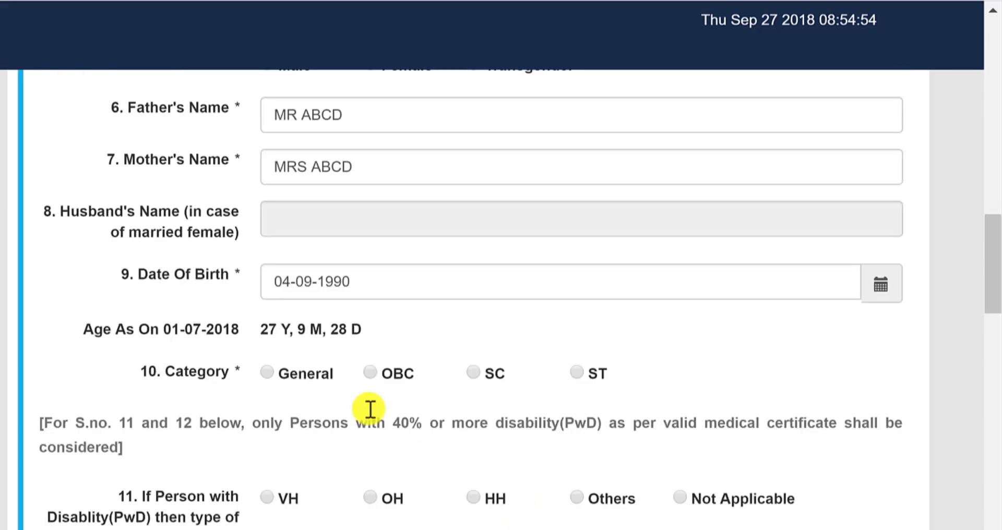
- Choose General as the category and Not Applicable for the disability questions
left_click(268, 375)
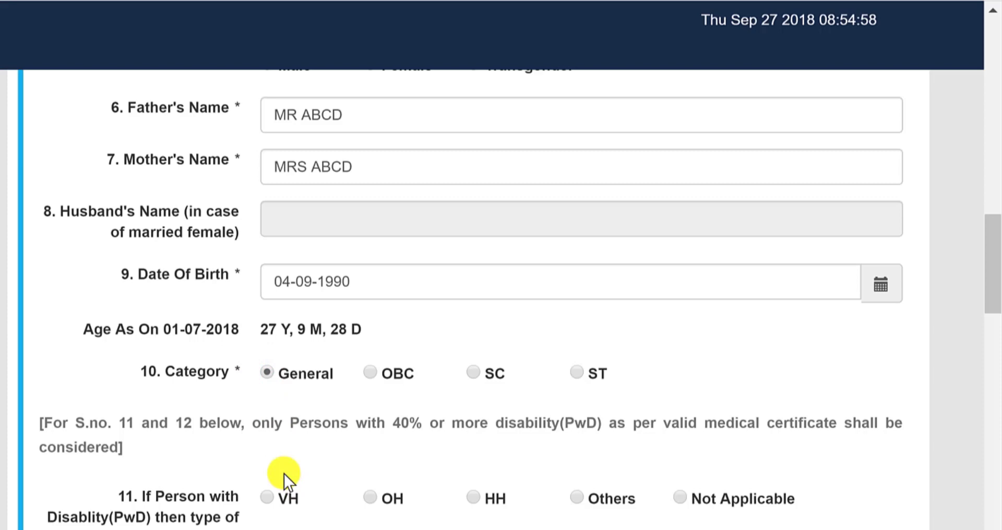
scroll(284, 474, "down", 2)
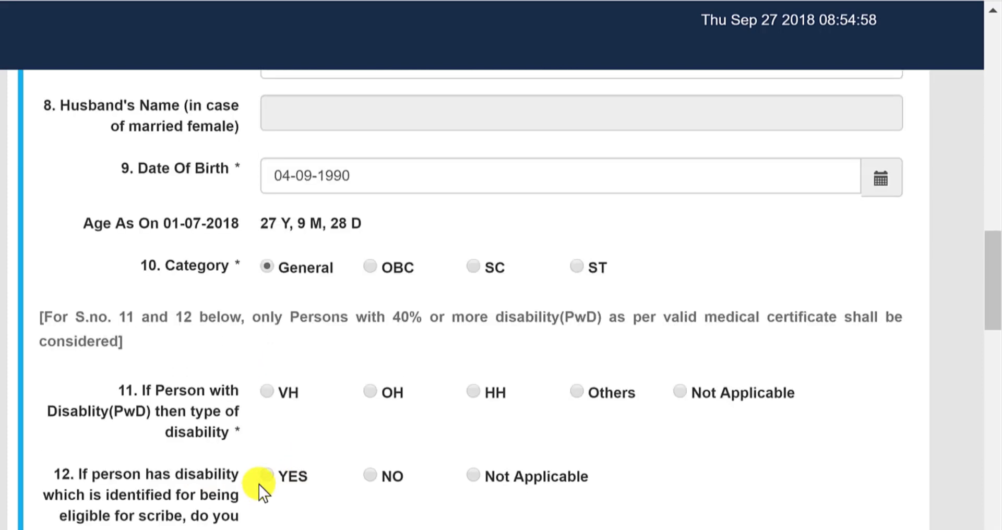
left_click(683, 393)
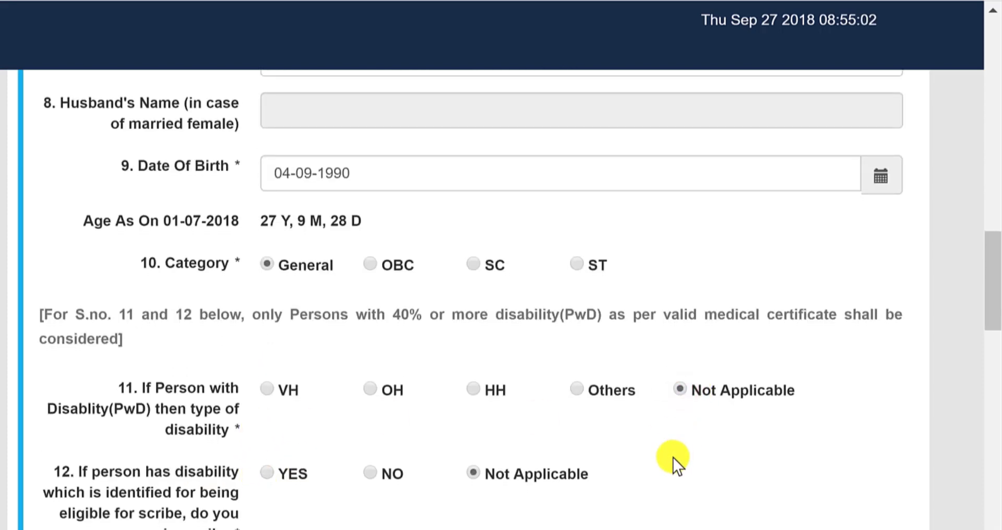
scroll(673, 459, "down", 6)
scroll(611, 397, "down", 2)
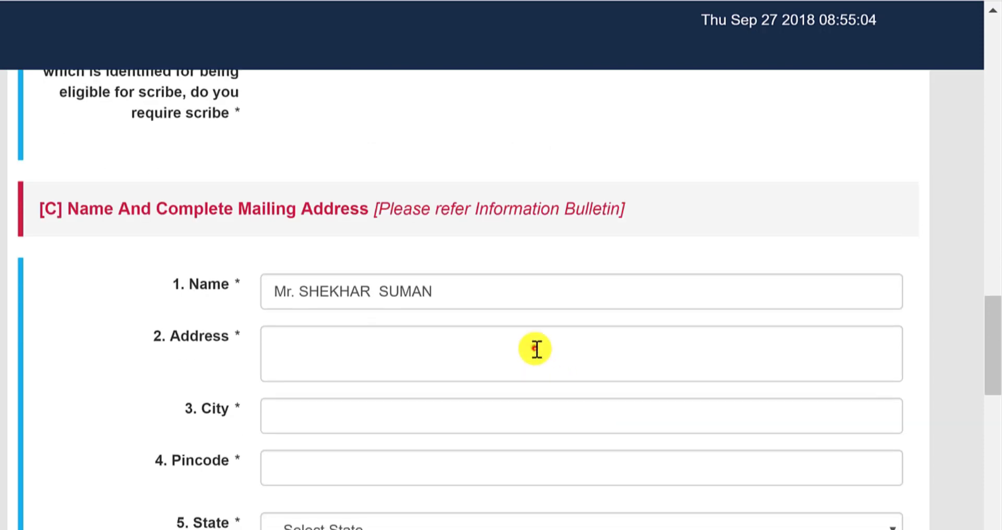
- Enter the mailing address, city and pincode, and choose KARNATAKA as the state
left_click(535, 349)
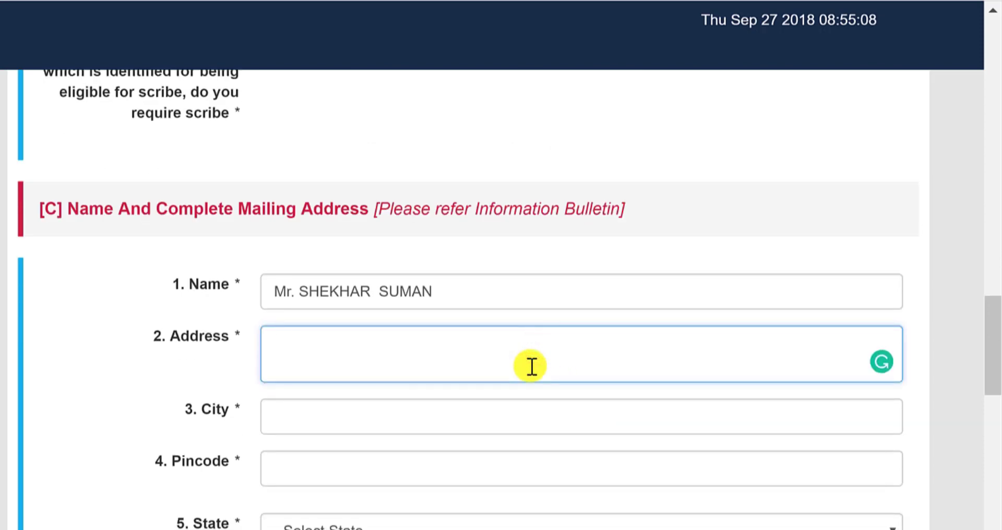
type("Biotecnika")
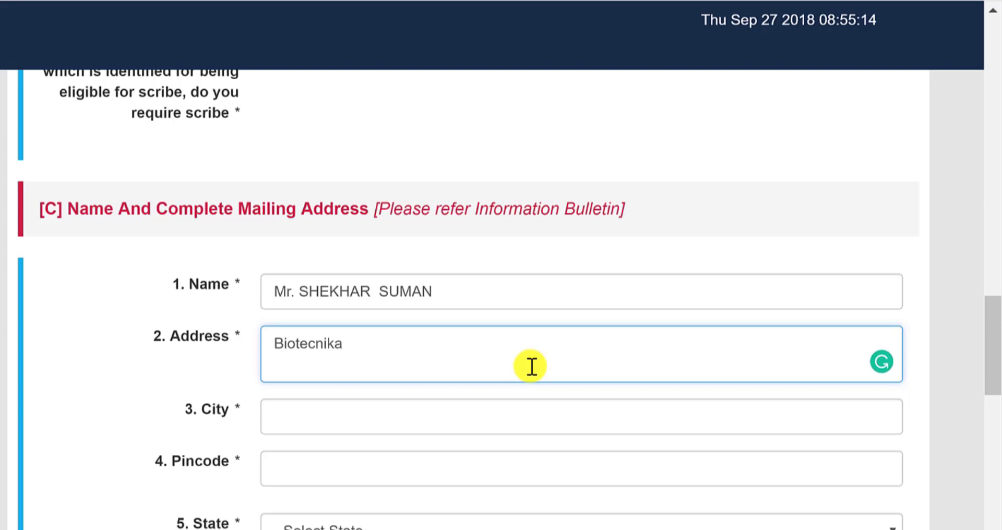
key("Tab")
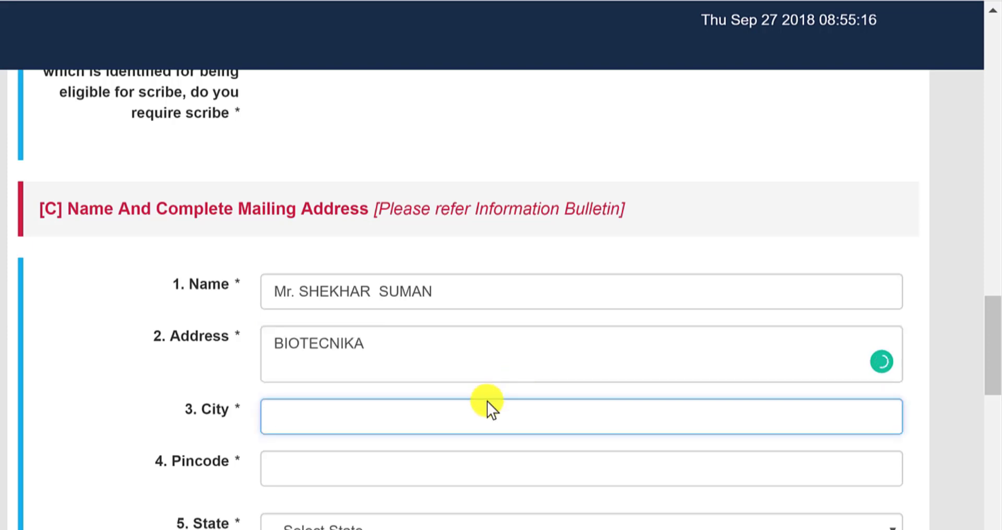
type("bangalore")
key("Tab")
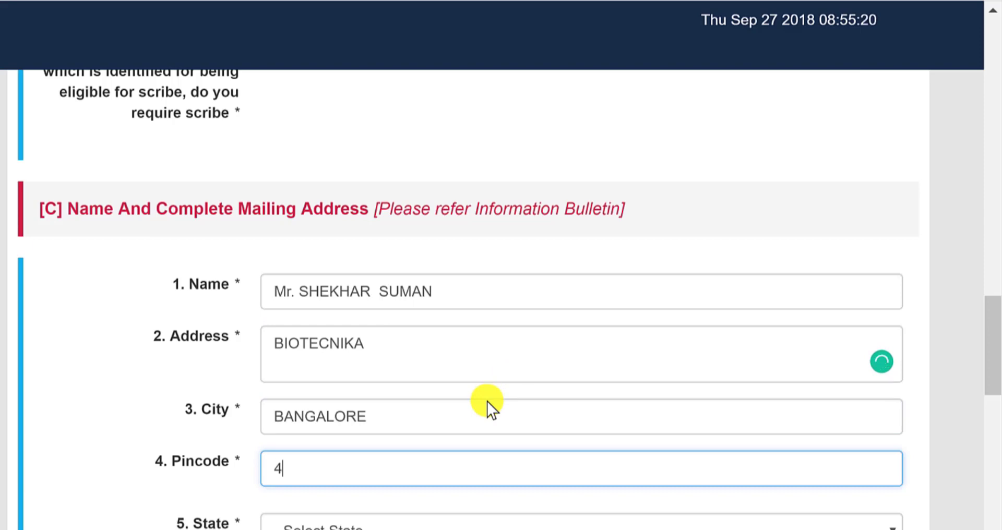
type("560102")
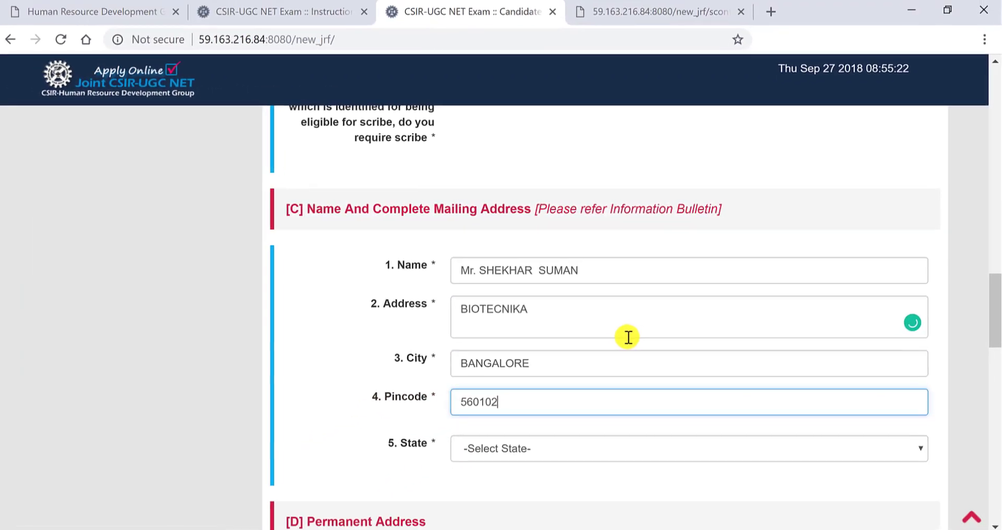
left_click(592, 448)
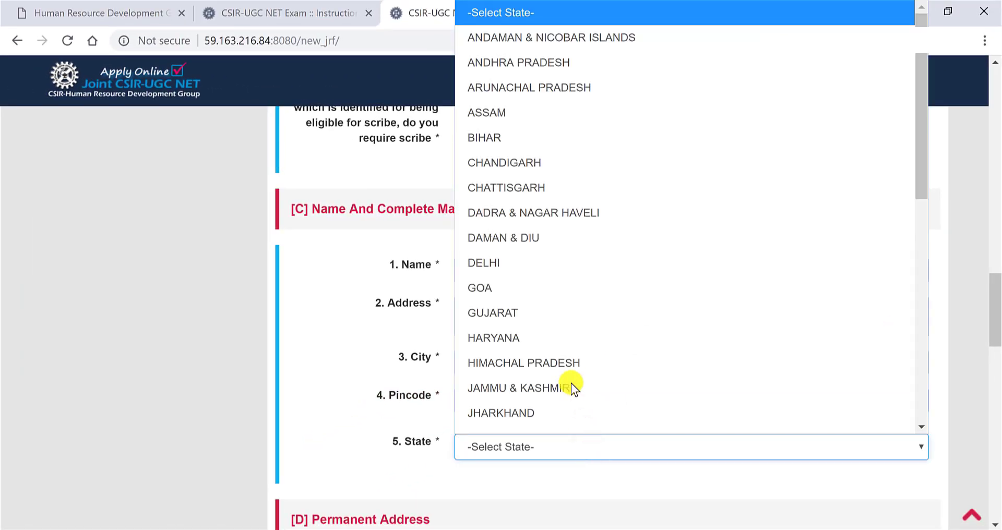
scroll(567, 366, "down", 1)
left_click(552, 419)
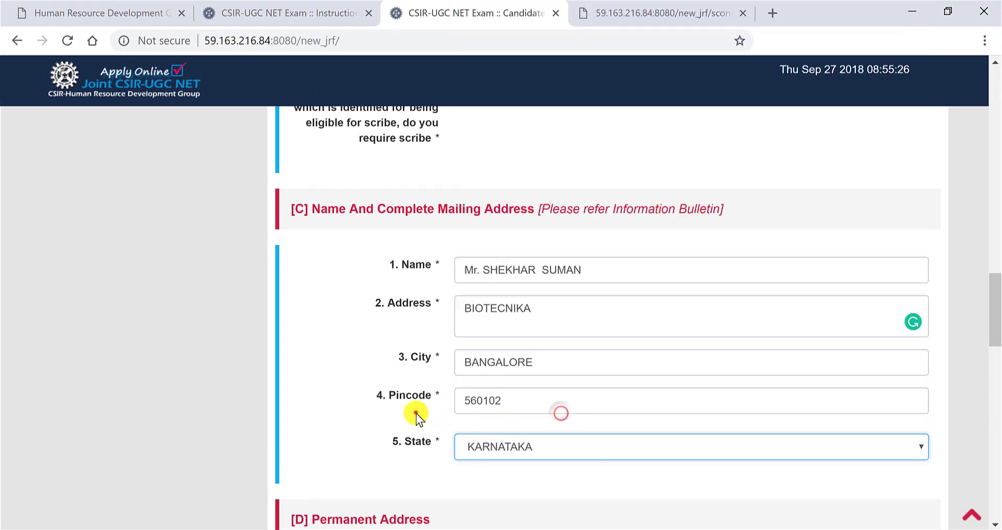
scroll(409, 415, "down", 4)
- Make the permanent address same as mailing address and pick M.SC. as qualifying degree
scroll(416, 392, "down", 2)
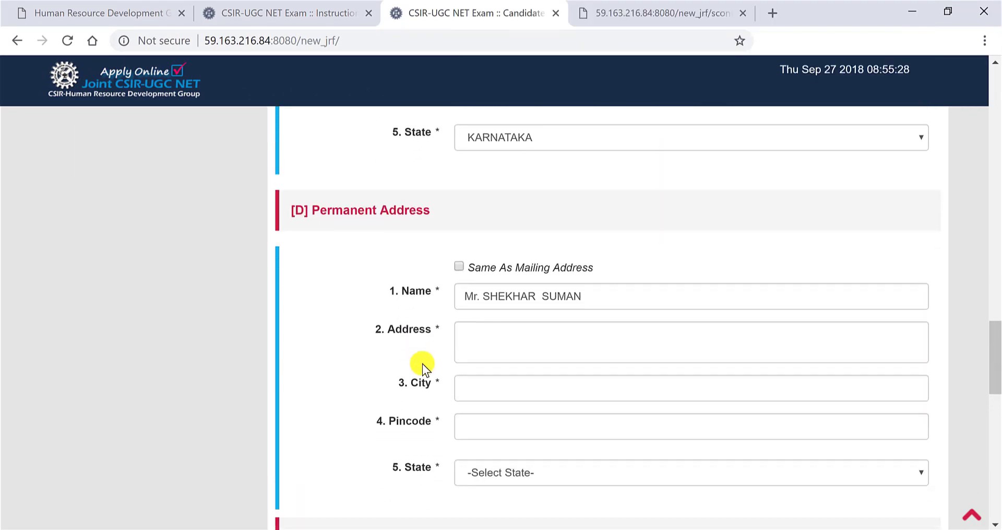
left_click(461, 263)
scroll(359, 327, "down", 4)
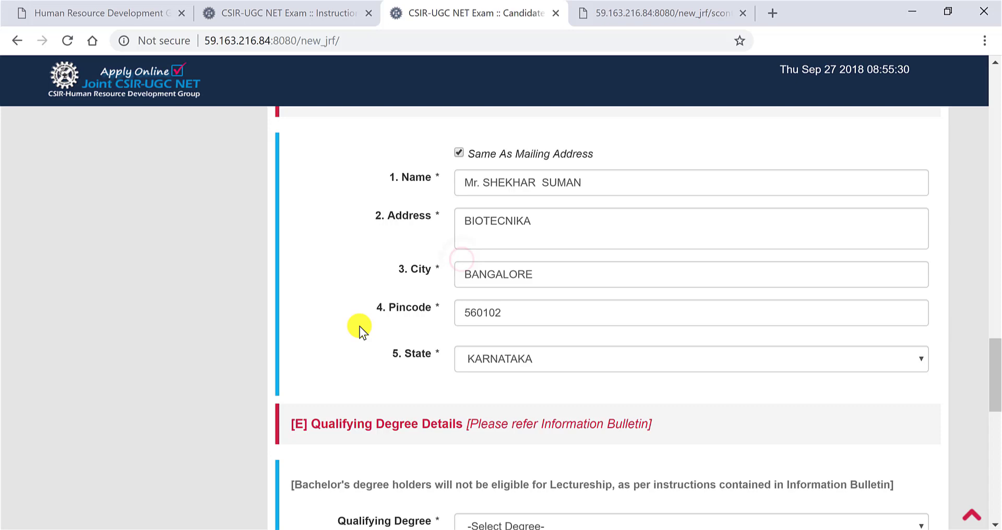
scroll(359, 327, "down", 2)
left_click(511, 329)
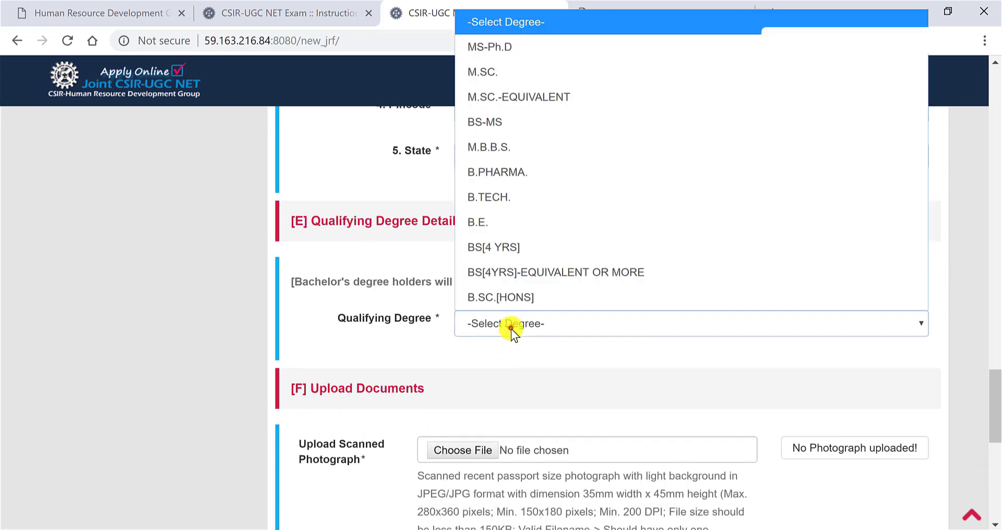
left_click(530, 64)
- Enter the bachelor's passing date 05-2013 with 76 of 100 marks
scroll(387, 361, "down", 5)
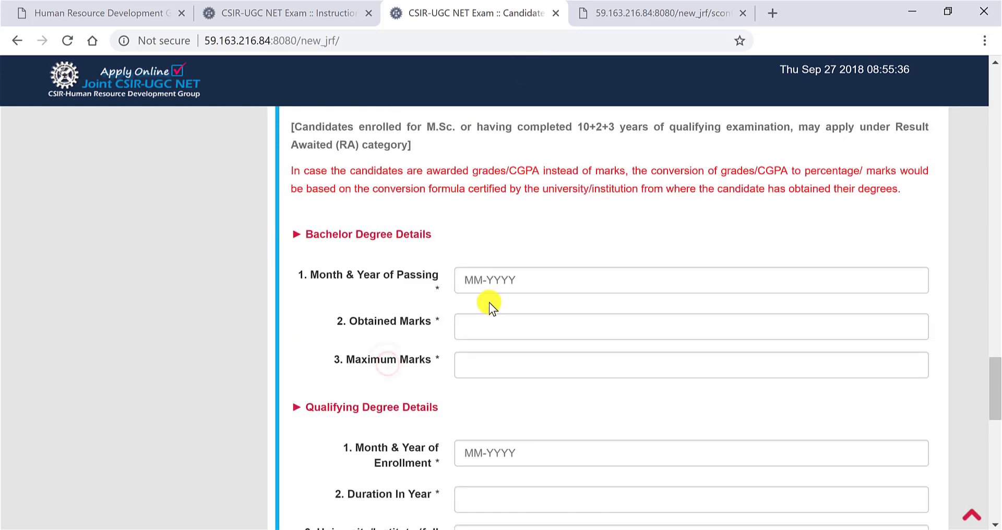
left_click(492, 285)
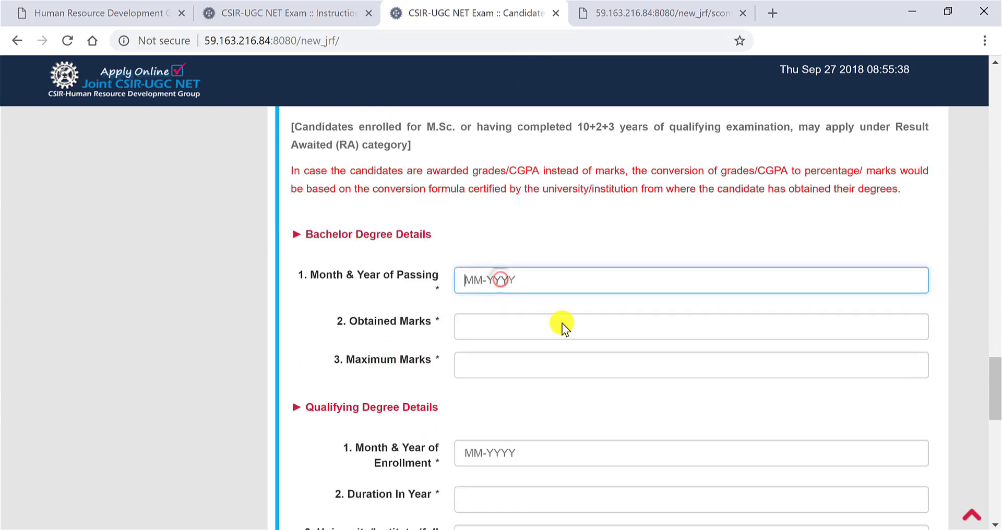
type("0")
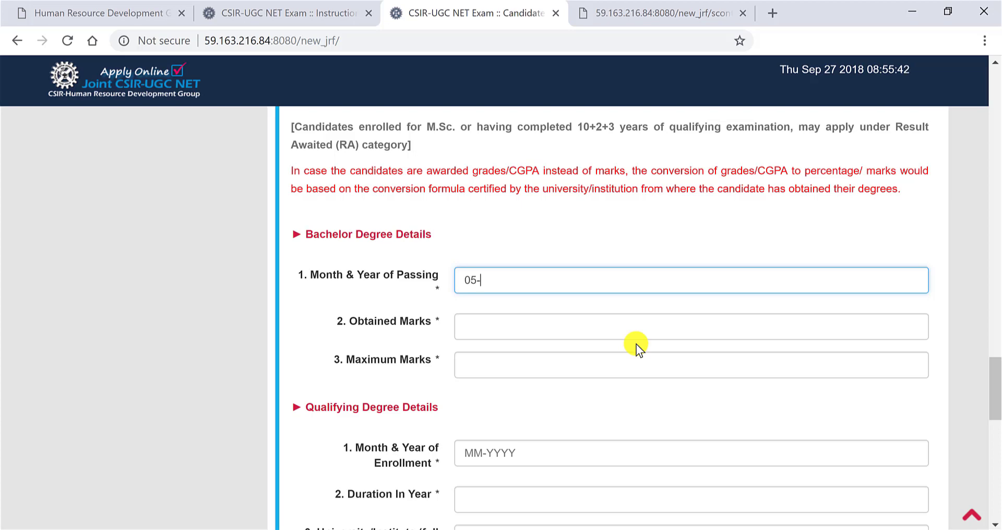
type("5-2017")
left_click(616, 328)
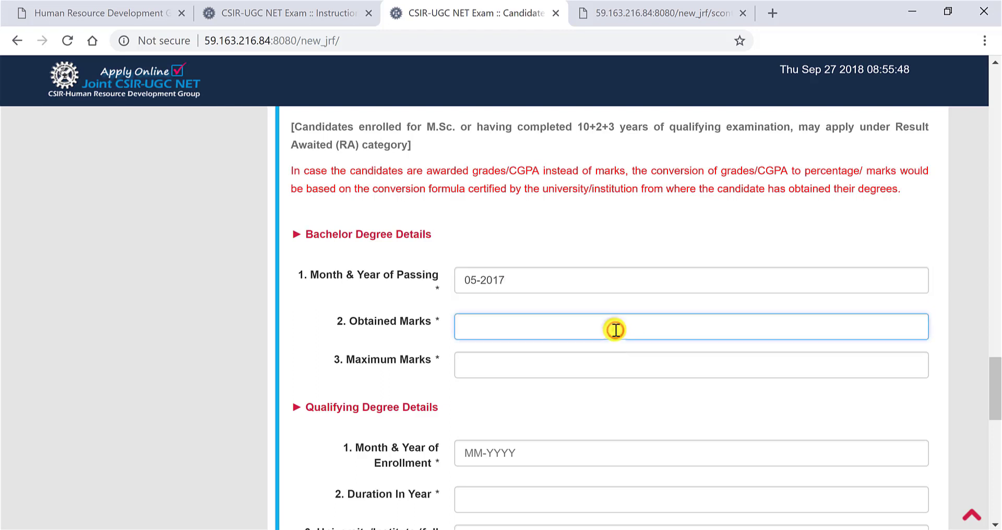
type("76")
left_click(609, 364)
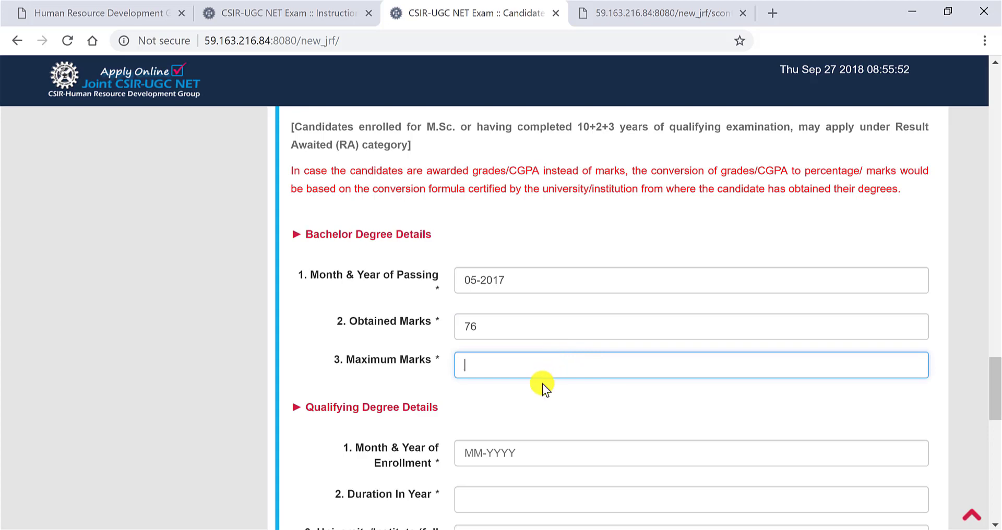
type("100")
left_click(532, 415)
scroll(531, 416, "down", 1)
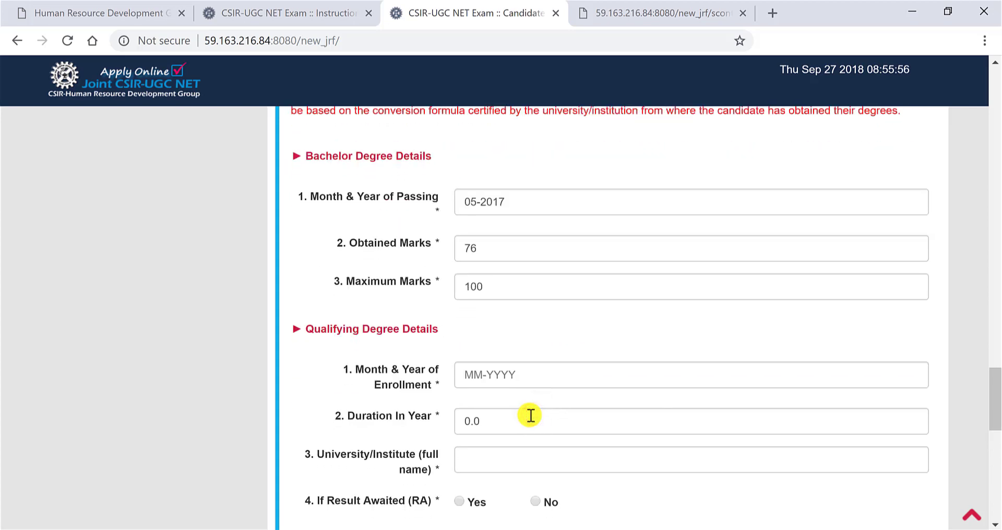
left_click(499, 201)
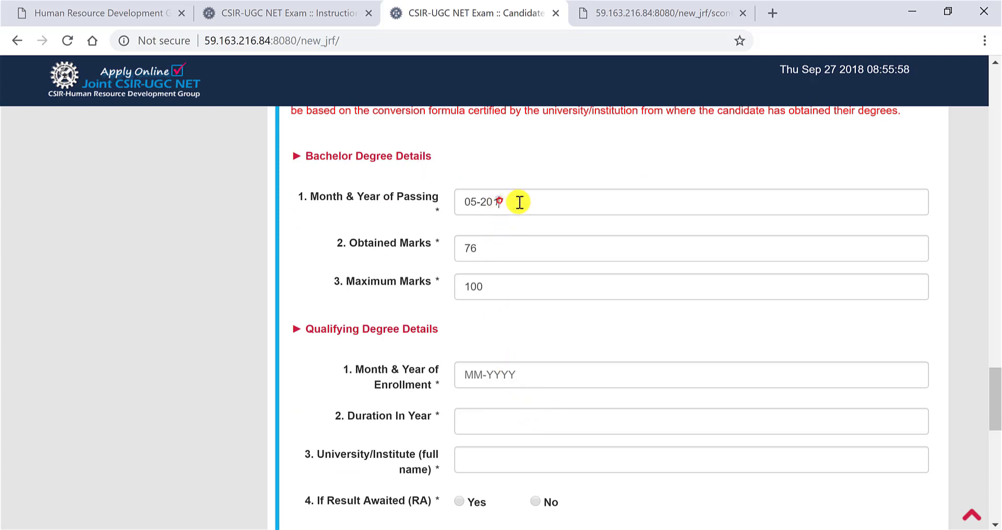
key("Delete")
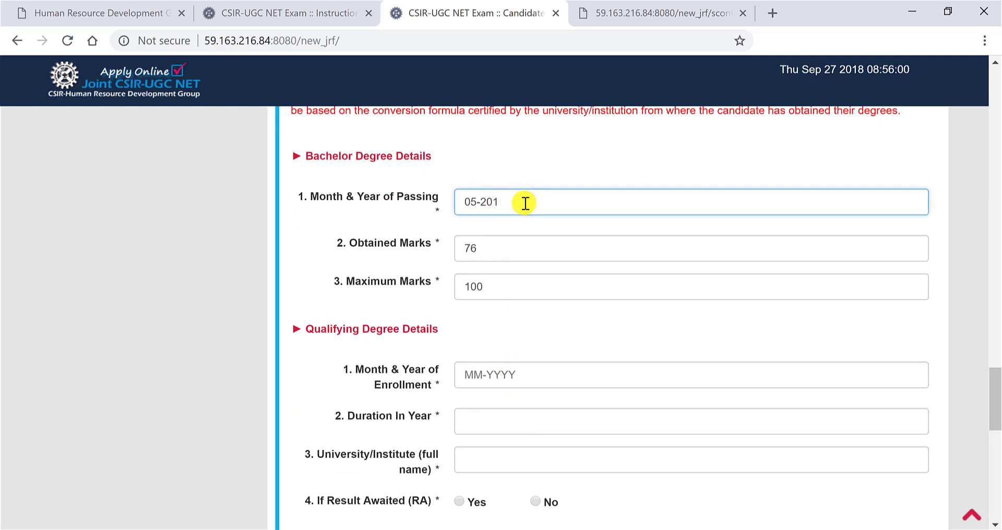
type("13")
- Enter enrollment 05-2017, duration 2.0 years, Bangalore University, and result not awaited
left_click(522, 382)
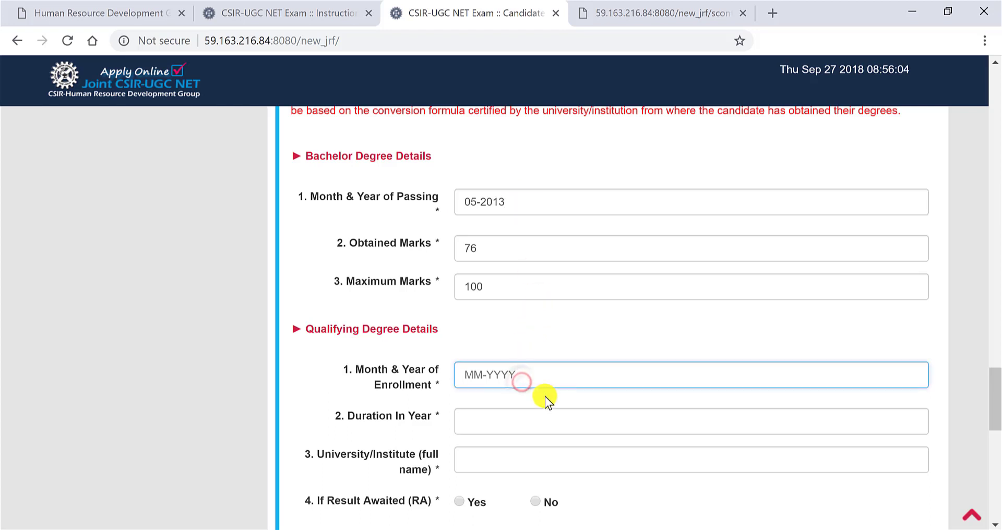
type("05-2017")
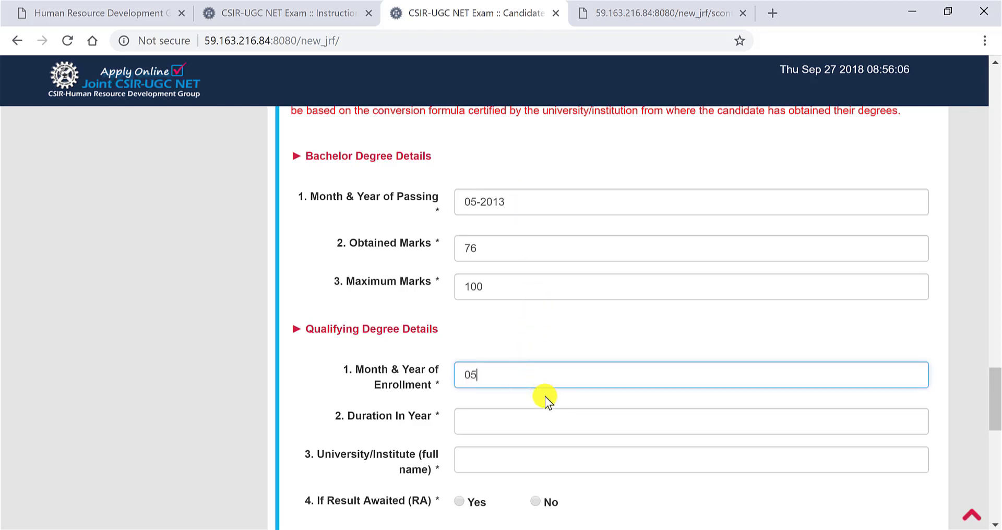
left_click(554, 432)
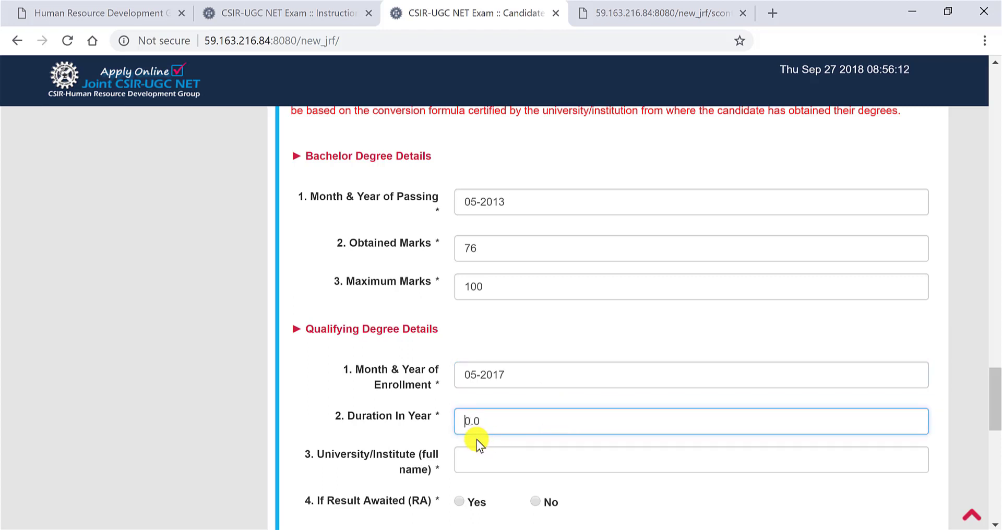
type("2.0")
left_click(486, 467)
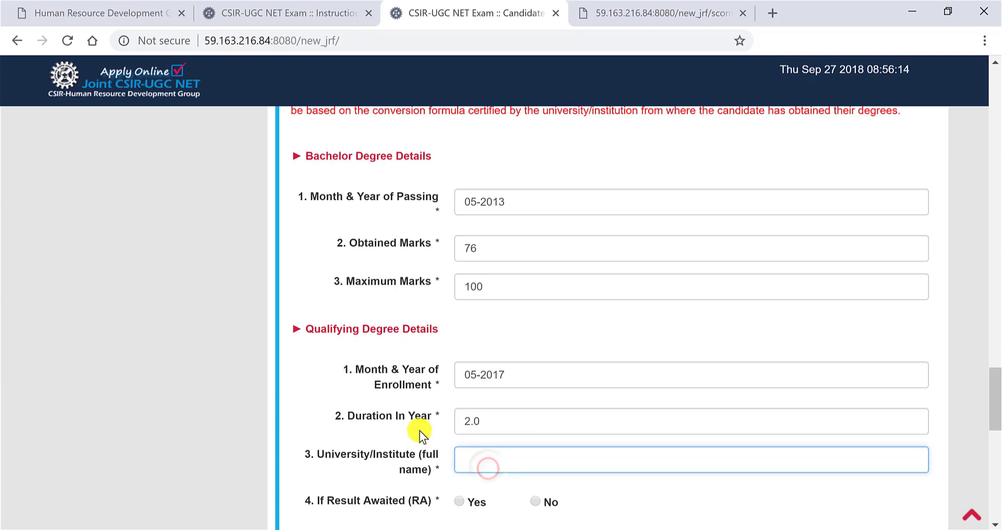
scroll(420, 432, "down", 3)
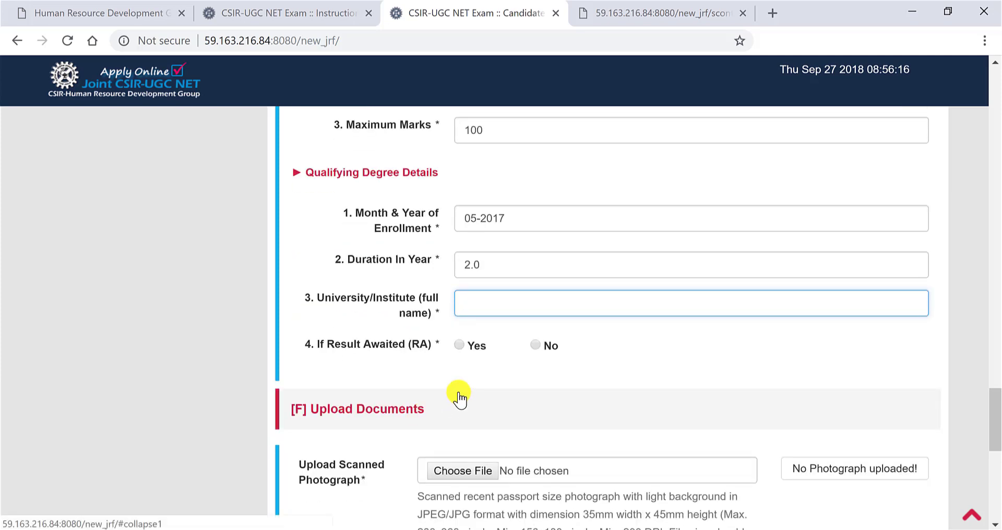
type("Bangalore University")
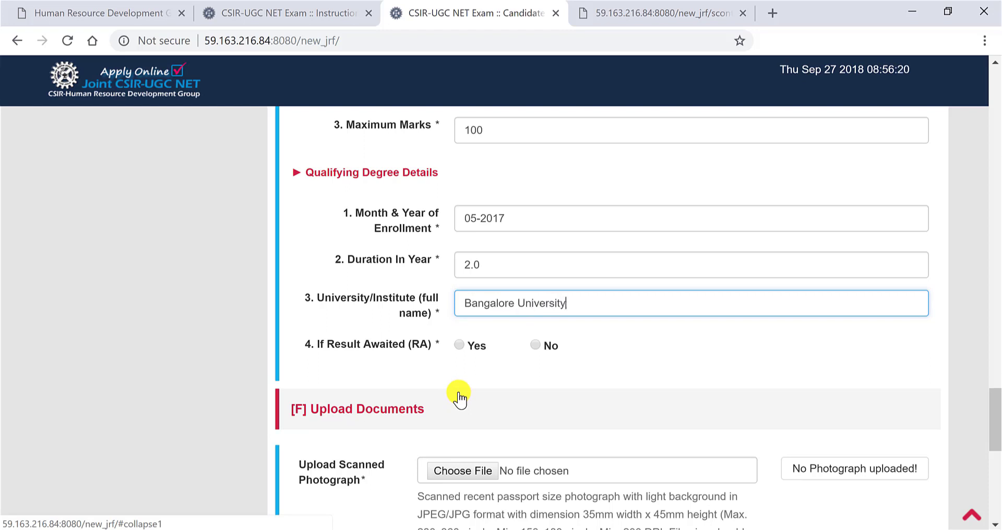
left_click(535, 345)
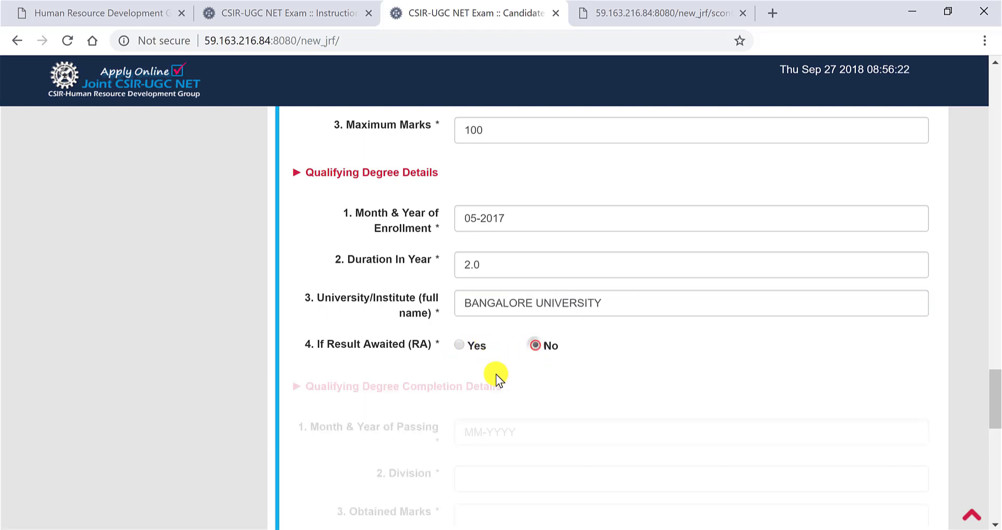
- Dismiss the invalid passing-date alert and correct the enrollment date to 05-2015
scroll(496, 374, "down", 3)
left_click(505, 278)
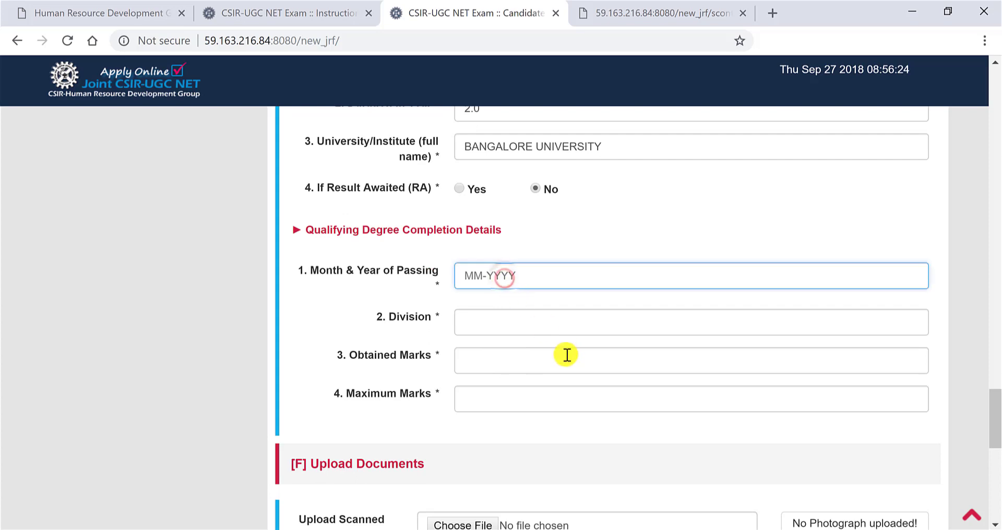
type("05")
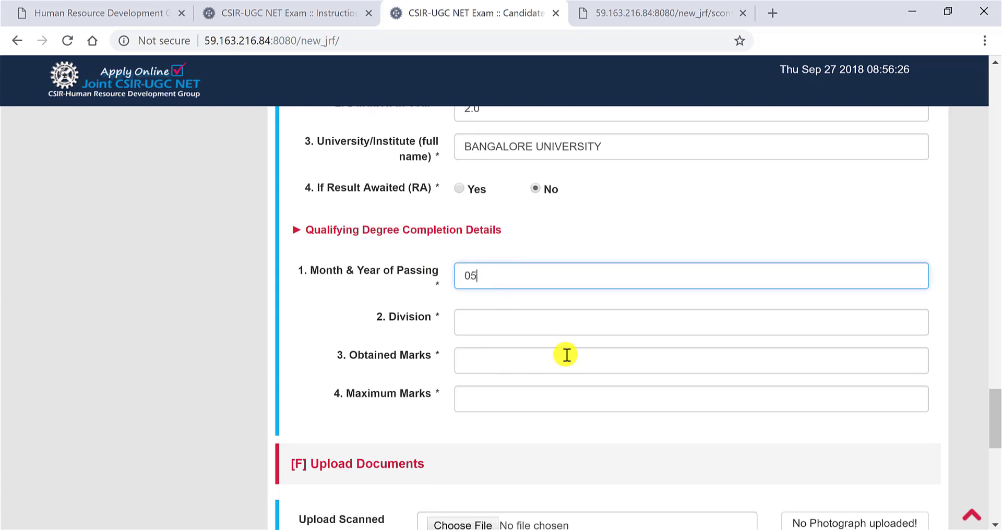
type("-2017")
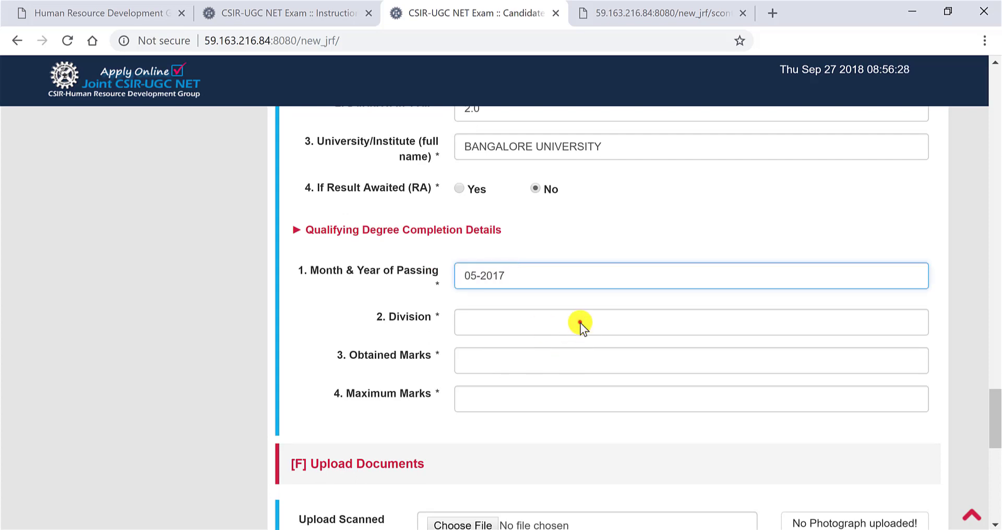
left_click(579, 323)
left_click(688, 191)
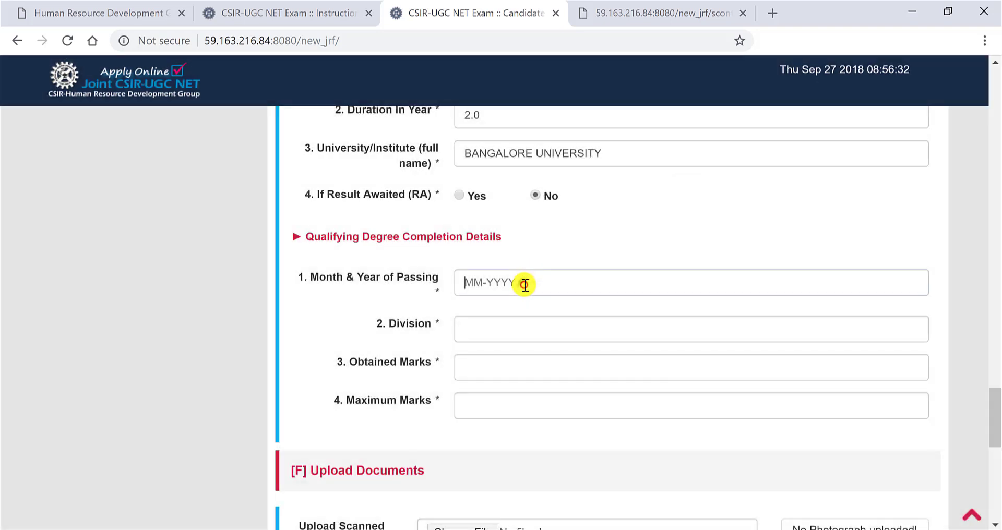
left_click(525, 284)
scroll(522, 285, "up", 2)
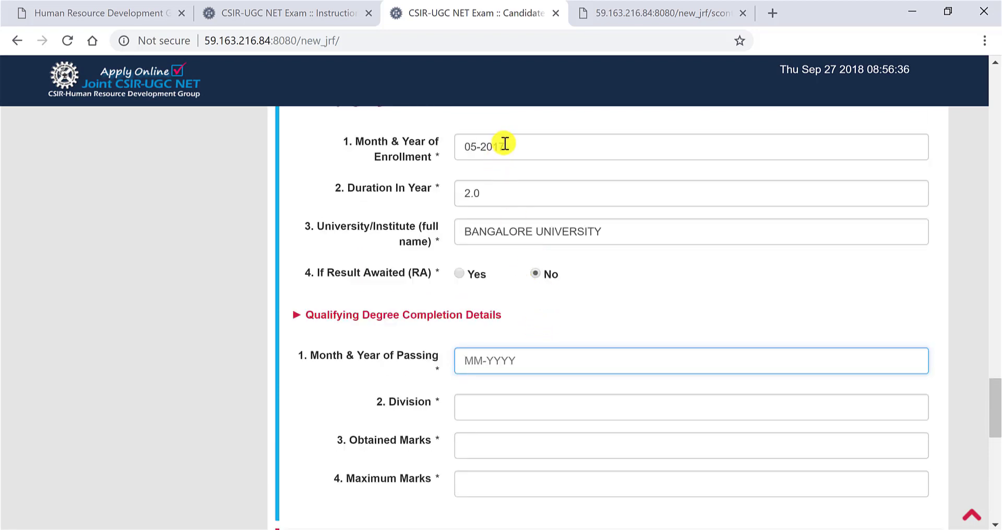
left_click(502, 149)
key("BackSpace")
type("5")
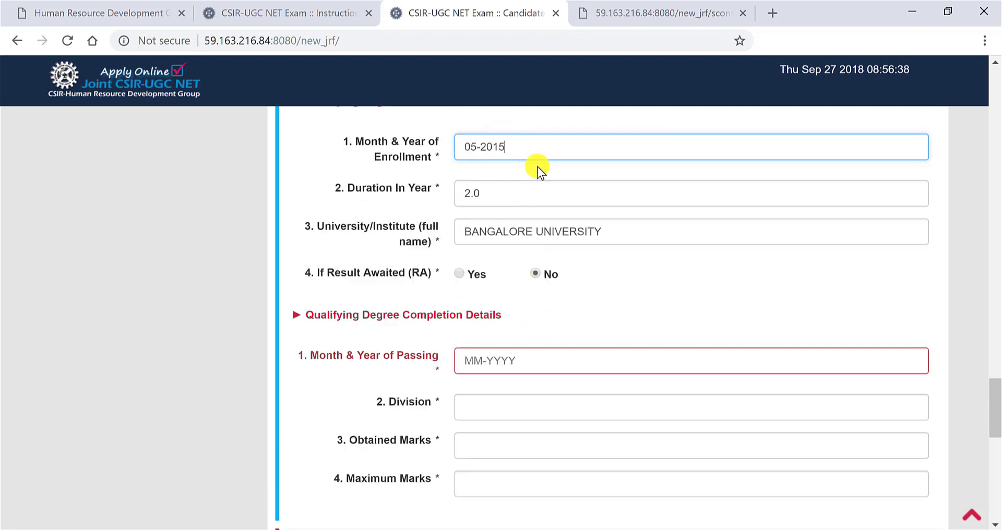
- Enter passing date 05-2017, Division 1, and marks 86 out of 100
left_click(506, 352)
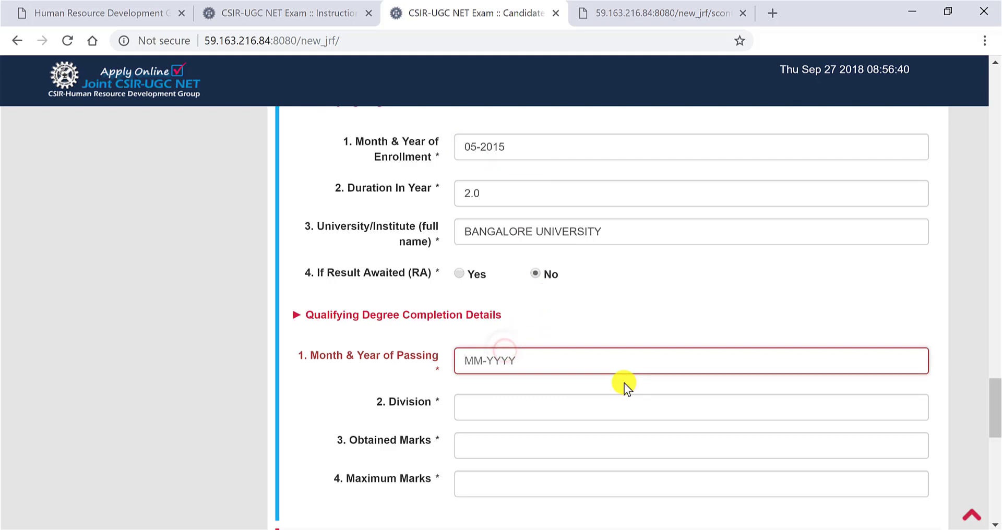
type("05-2017")
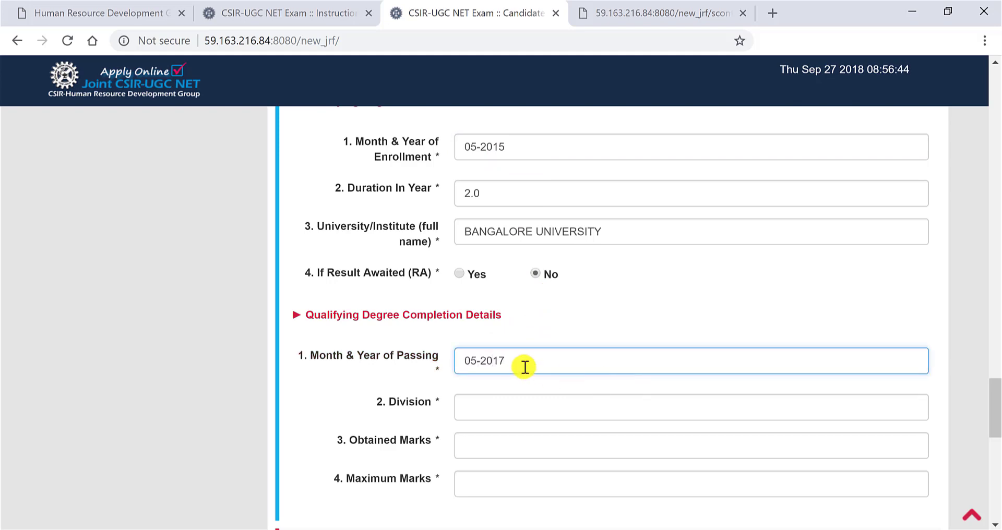
left_click(530, 406)
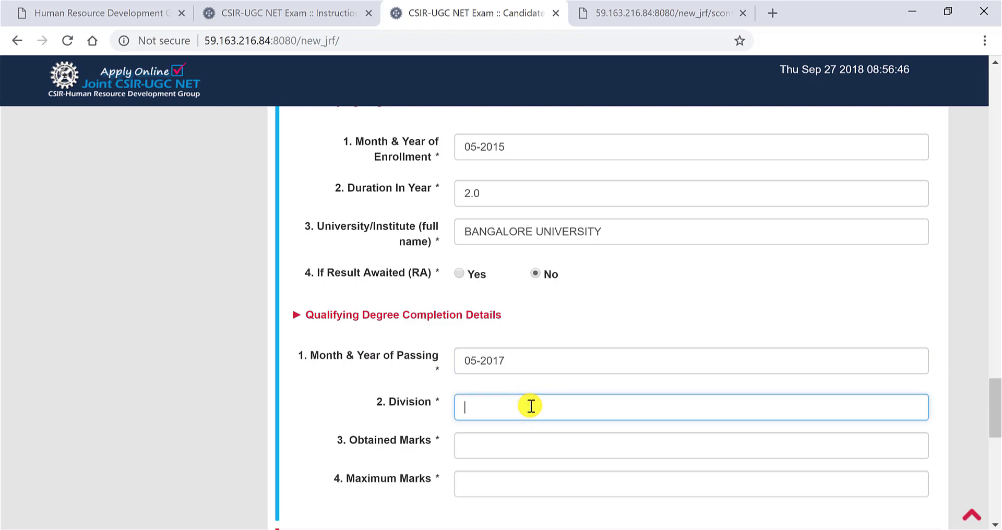
type("1")
left_click(502, 445)
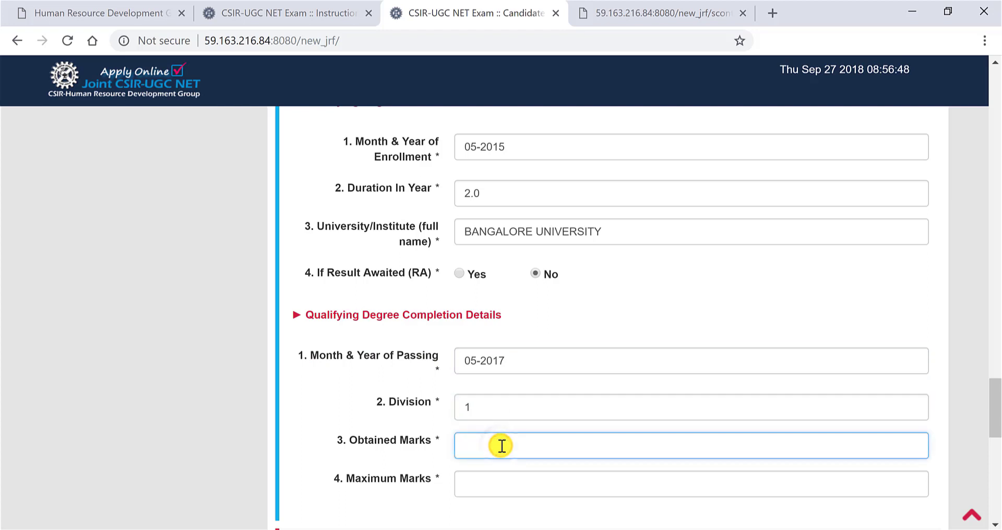
type("86")
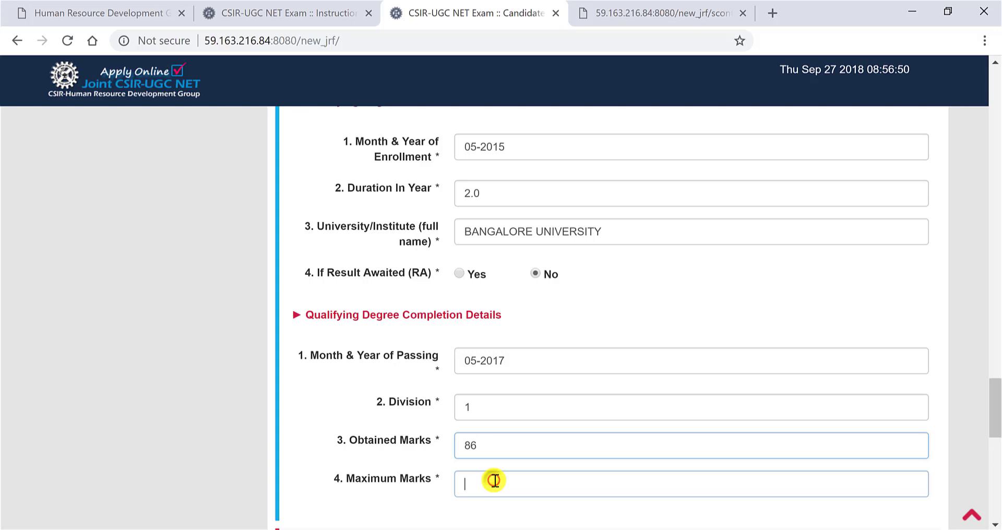
type("100")
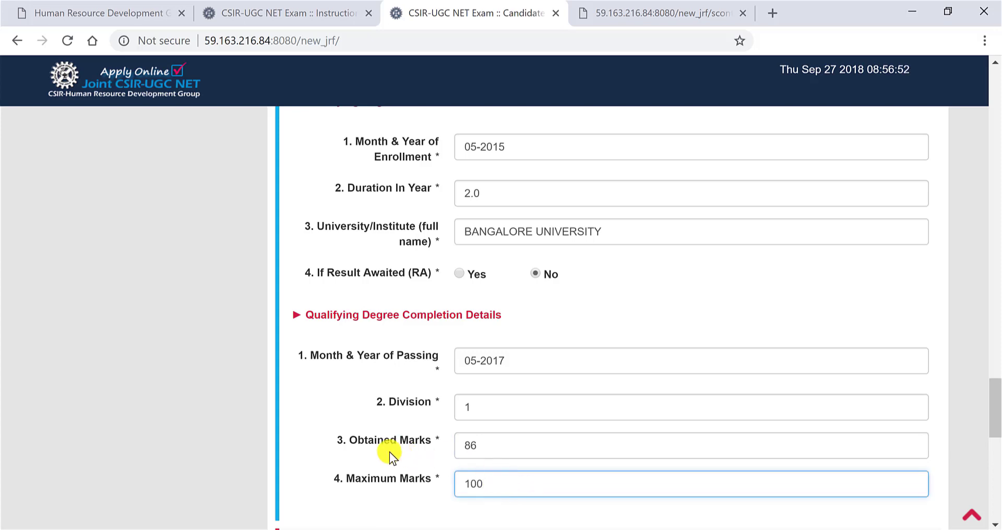
left_click(392, 452)
scroll(402, 440, "down", 5)
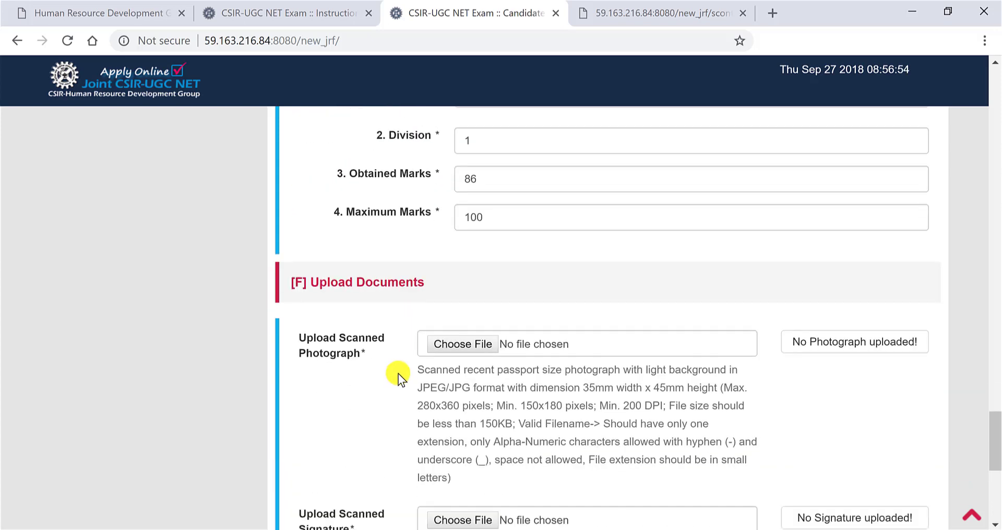
scroll(399, 374, "down", 3)
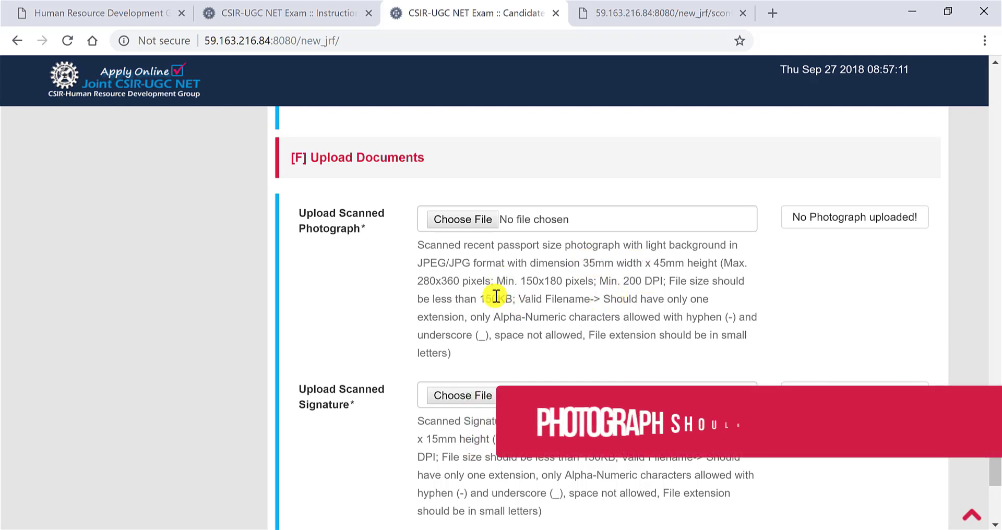
left_click_drag(417, 280, 460, 280)
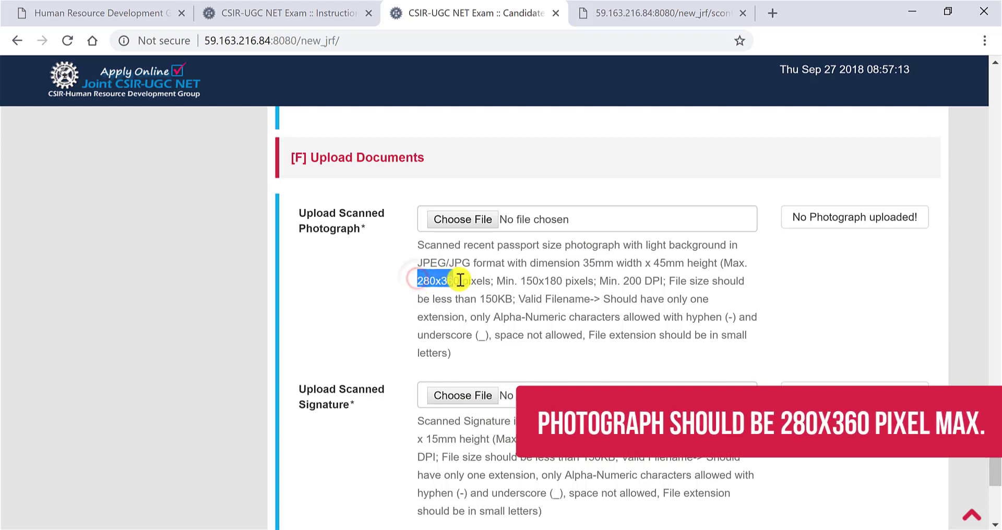
left_click(462, 311)
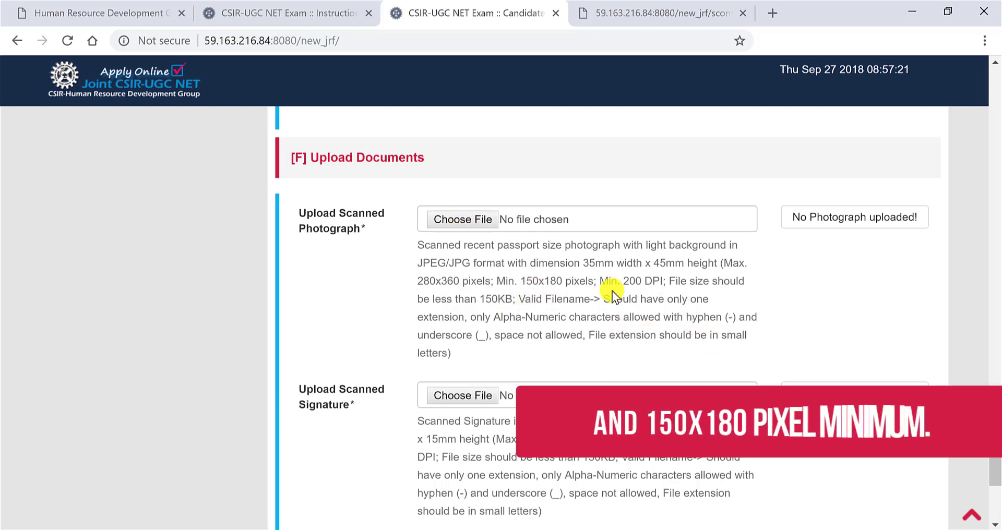
left_click_drag(411, 282, 454, 280)
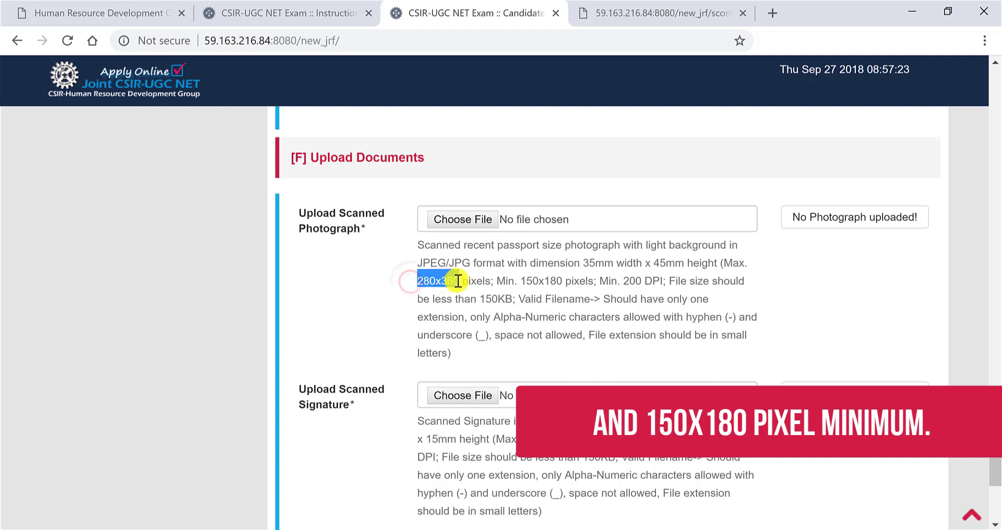
left_click(564, 298)
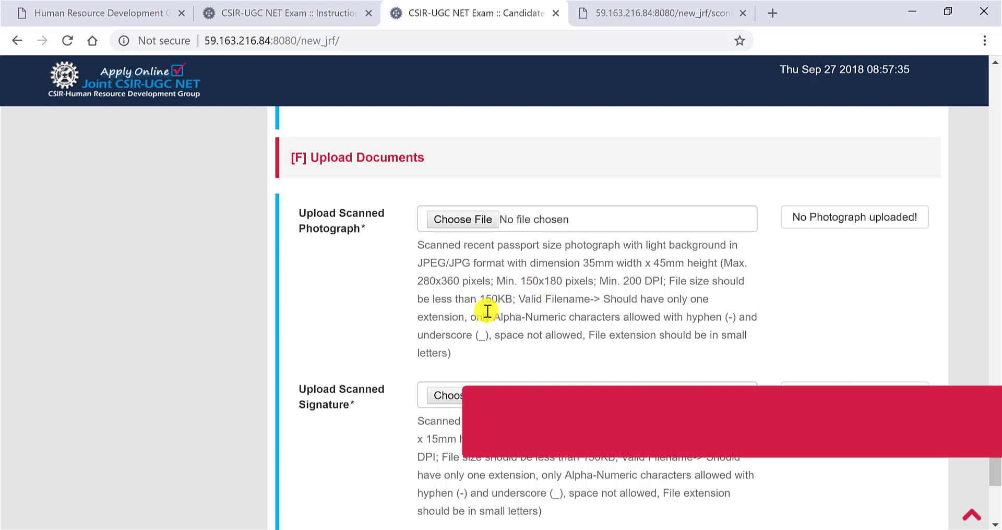
left_click_drag(480, 299, 510, 300)
left_click(521, 323)
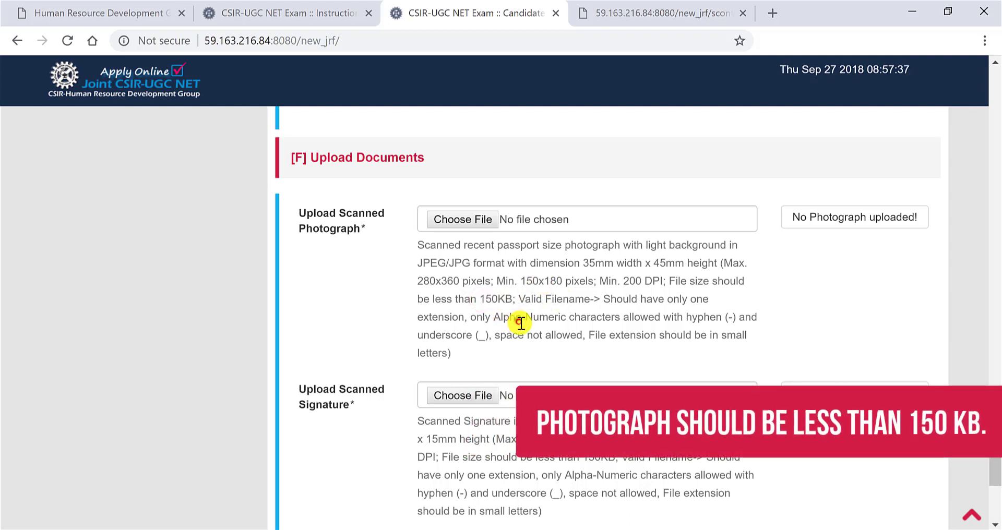
scroll(525, 321, "down", 3)
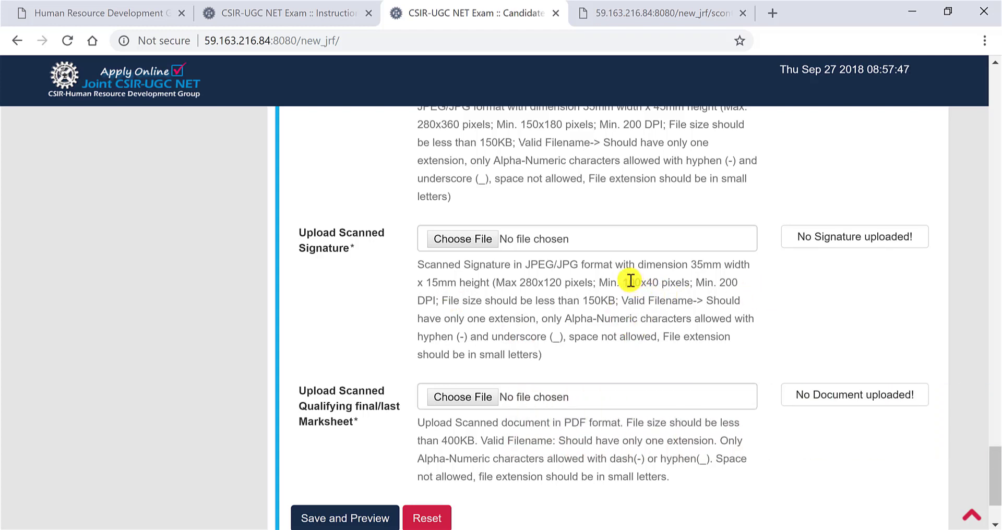
left_click_drag(623, 282, 661, 281)
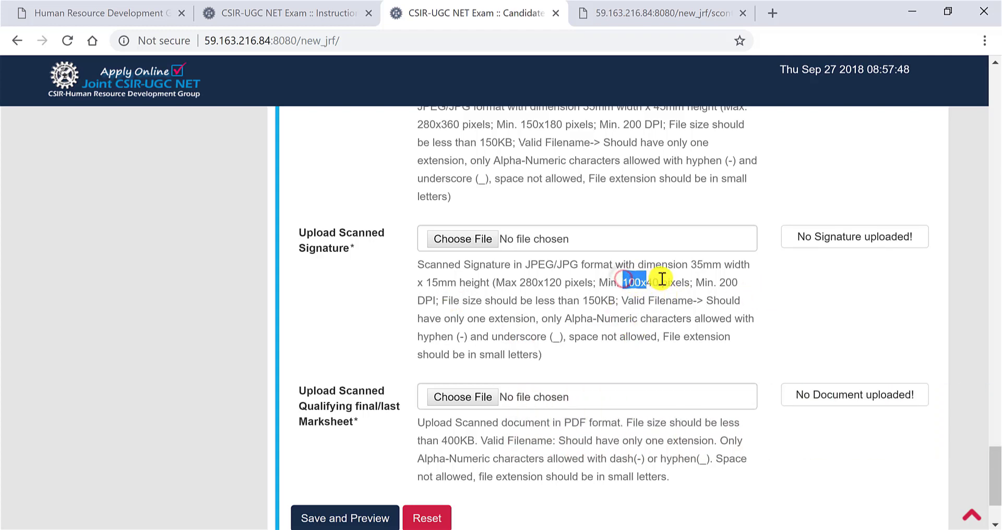
left_click(652, 323)
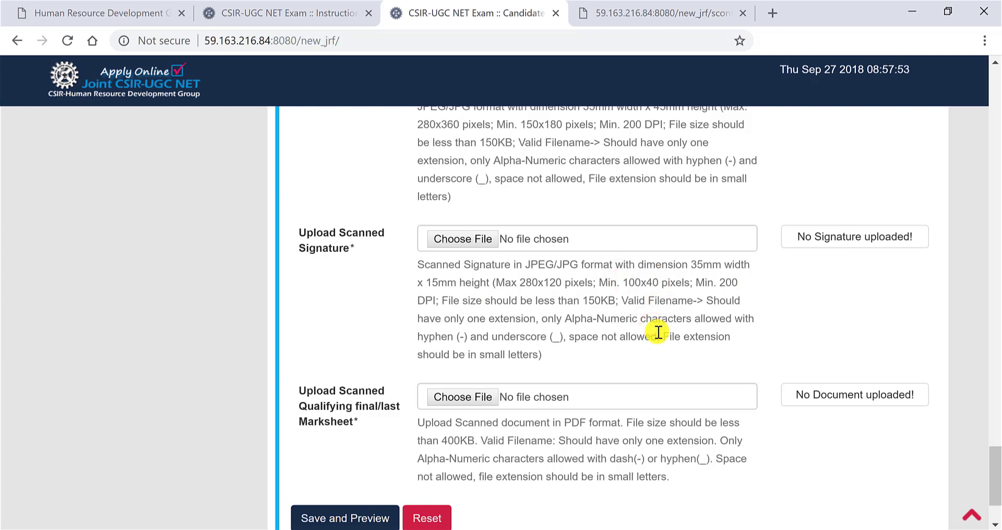
double_click(583, 300)
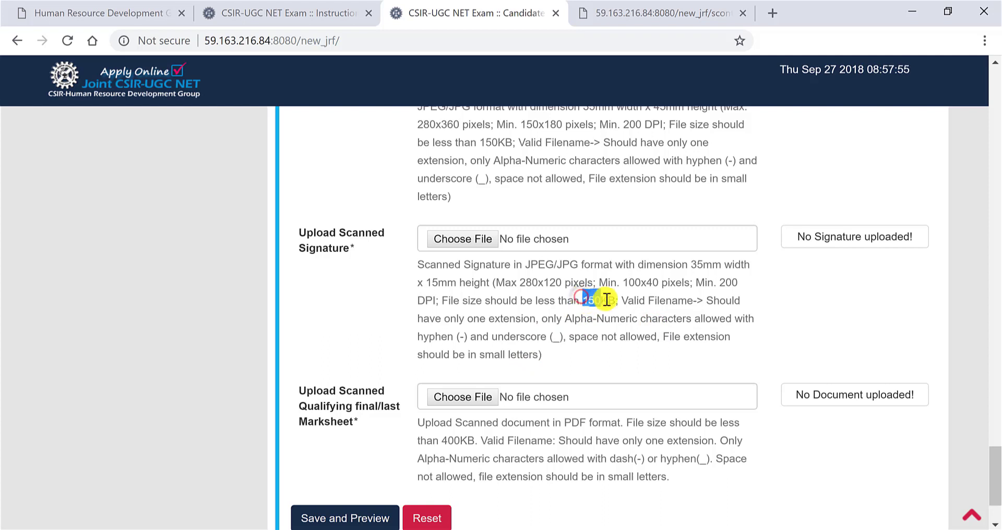
left_click(615, 354)
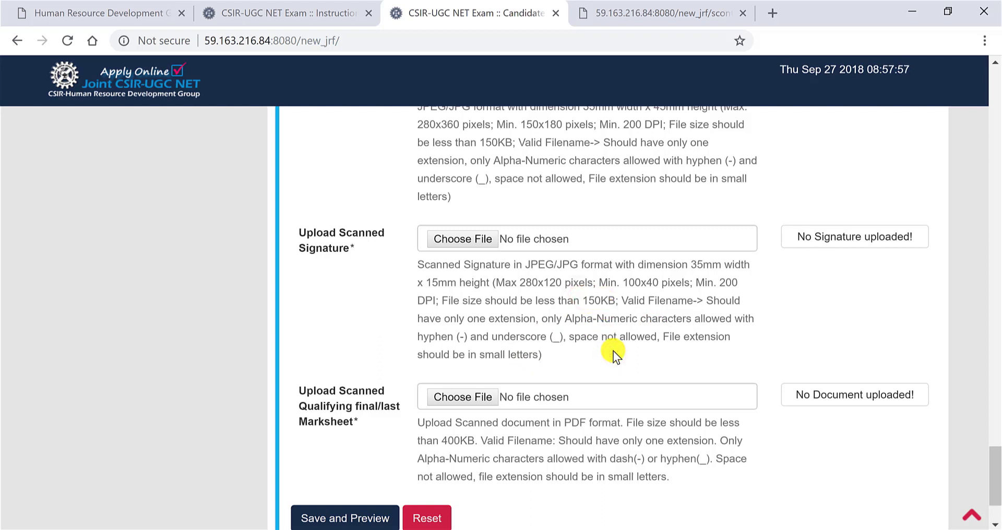
scroll(614, 352, "down", 1)
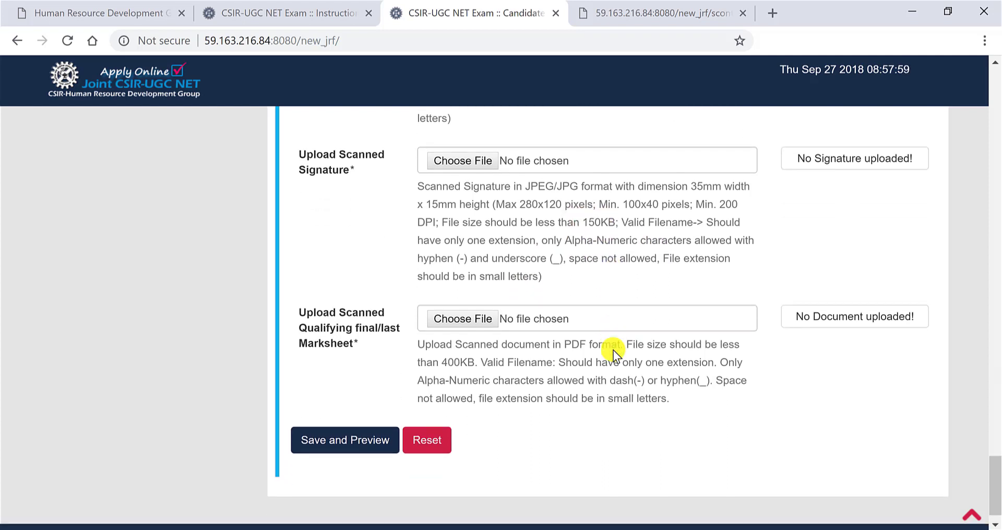
left_click(552, 370)
scroll(652, 394, "up", 15)
scroll(648, 396, "up", 15)
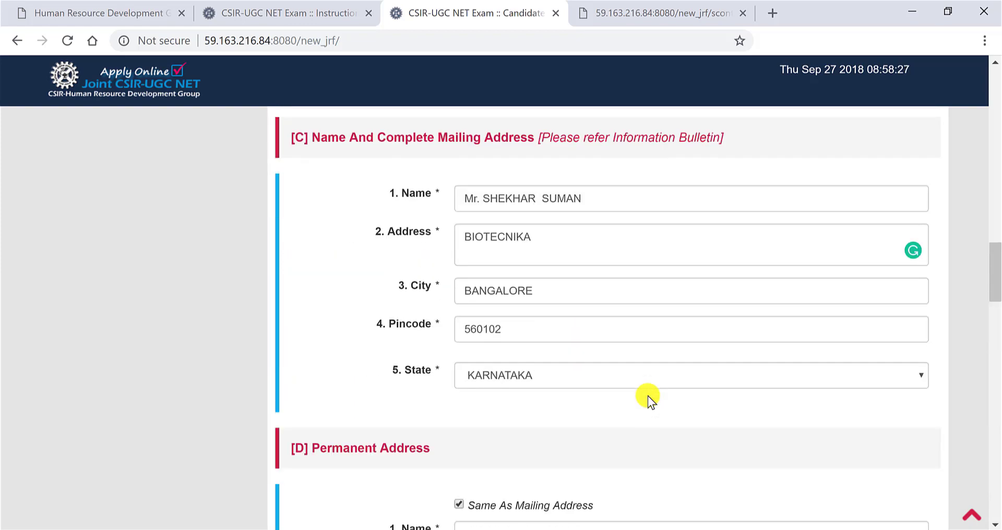
scroll(479, 268, "up", 3)
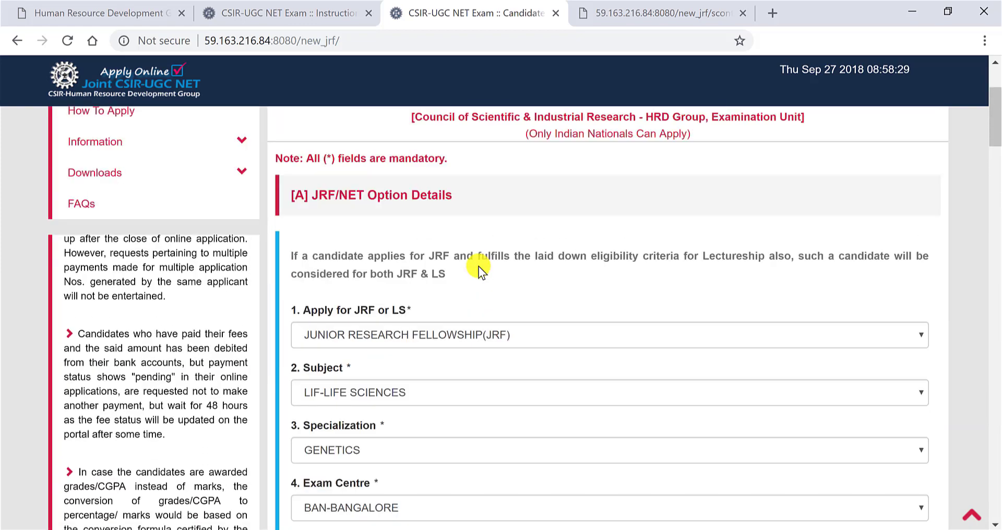
scroll(478, 268, "down", 6)
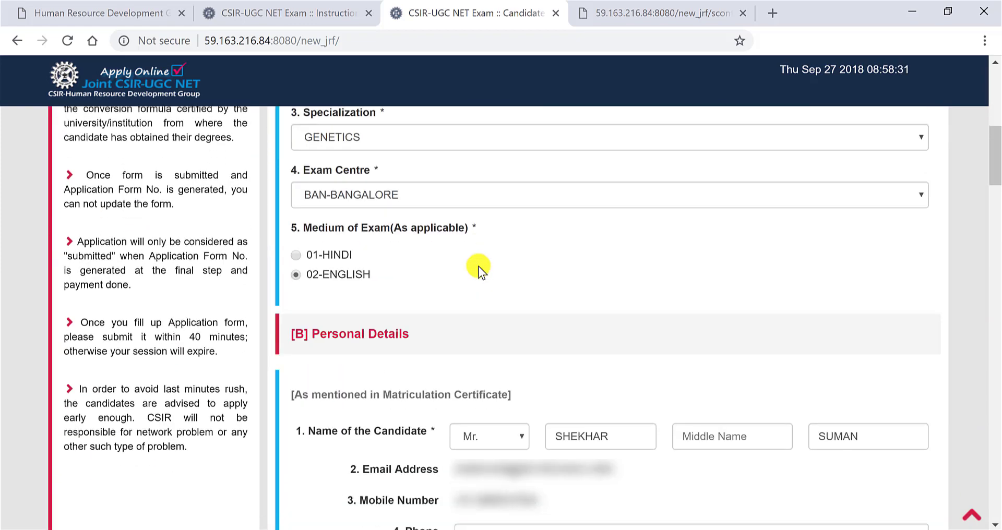
scroll(478, 267, "down", 14)
scroll(478, 267, "down", 10)
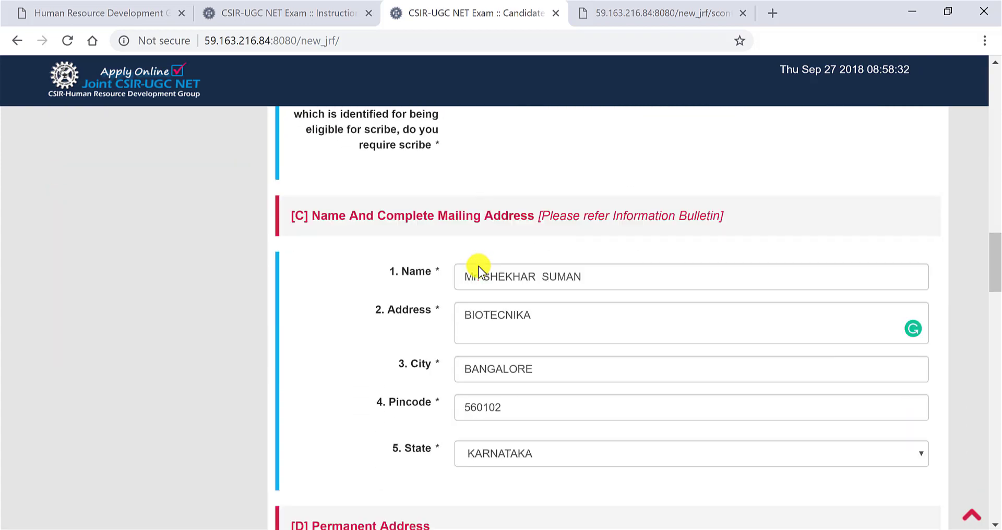
scroll(374, 349, "down", 15)
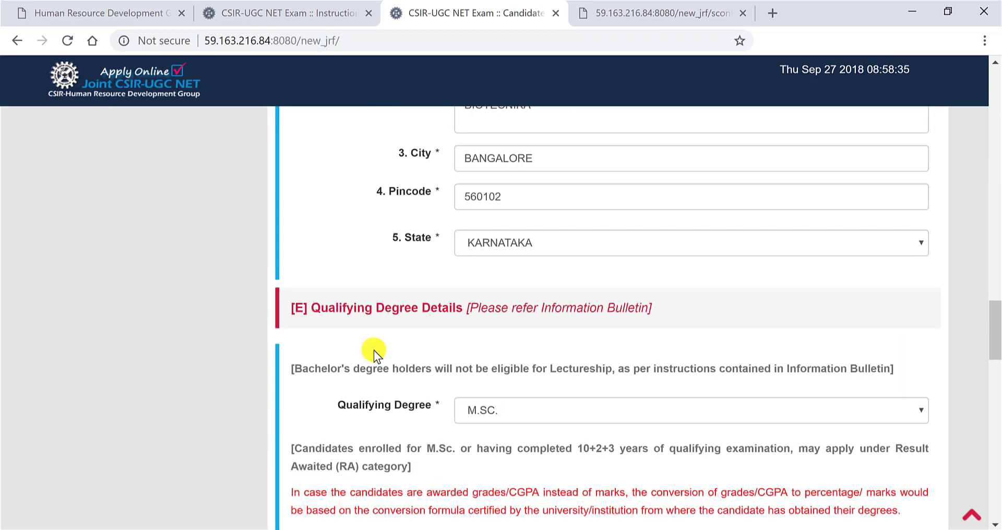
scroll(421, 337, "down", 10)
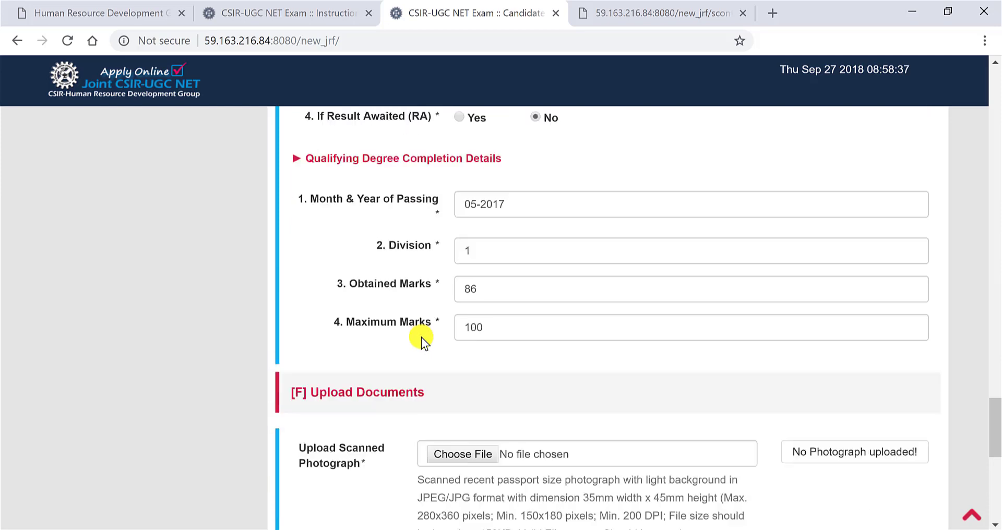
scroll(398, 361, "down", 2)
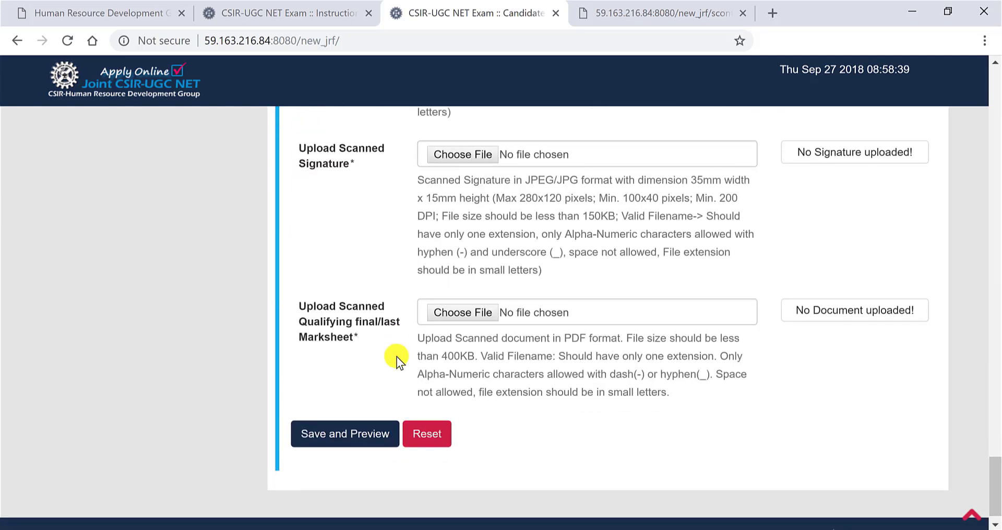